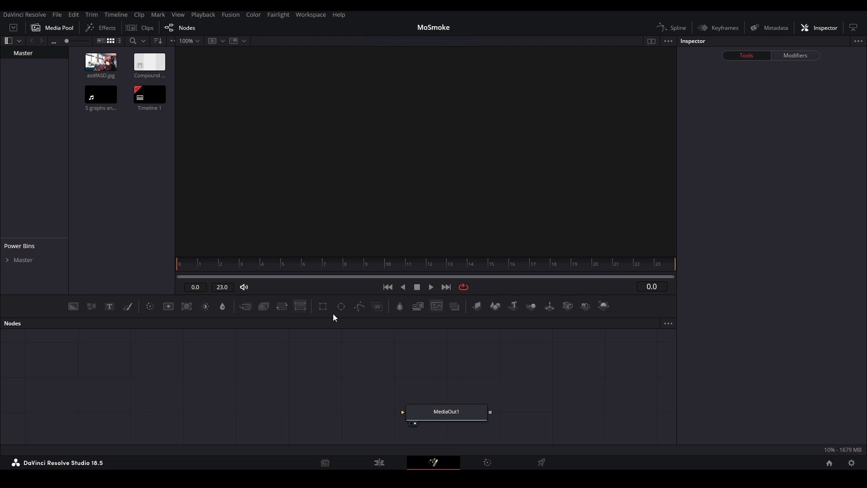
# Add a Background node to the empty composition and connect its output to MediaOut1
pyautogui.moveTo(267, 367); pyautogui.dragTo(307, 348)
pyautogui.scroll(-2, 250, 397)
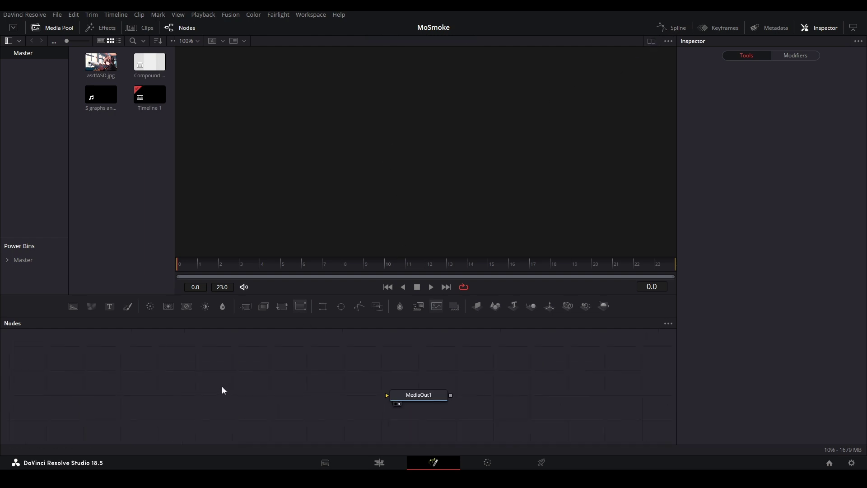
pyautogui.hotkey('ctrl', 'v')
pyautogui.moveTo(226, 396); pyautogui.dragTo(486, 402)
# Set the Background node's colour to black with red, green, blue and alpha all at 0.0
pyautogui.click(208, 396)
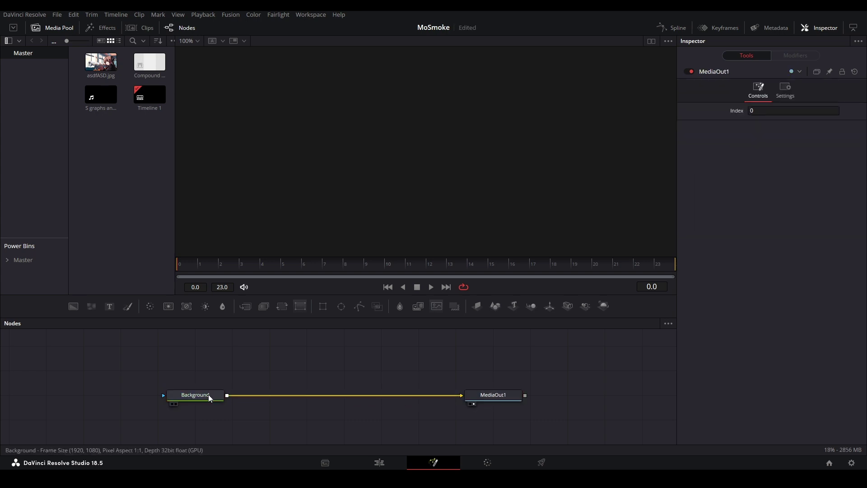
pyautogui.click(750, 177)
pyautogui.moveTo(763, 198); pyautogui.dragTo(417, 67)
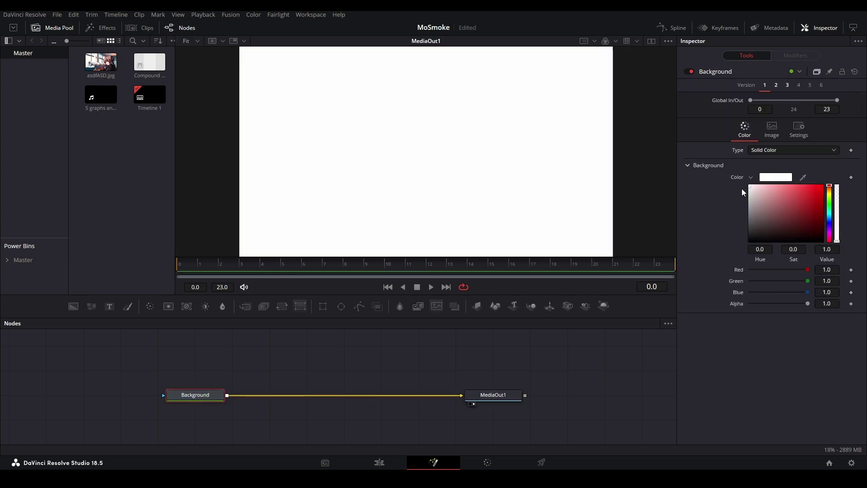
pyautogui.moveTo(749, 186); pyautogui.dragTo(749, 240)
pyautogui.moveTo(807, 303); pyautogui.dragTo(750, 303)
# Add a Renderer3D node above the link between Background and MediaOut1
pyautogui.moveTo(466, 372); pyautogui.dragTo(469, 381)
pyautogui.scroll(-3, 469, 381)
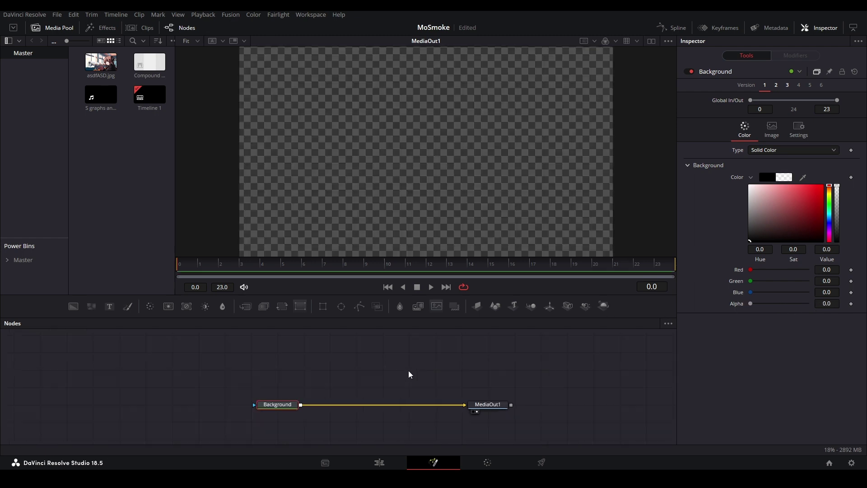
pyautogui.moveTo(402, 354); pyautogui.dragTo(409, 371)
pyautogui.click(408, 372)
pyautogui.click(603, 305)
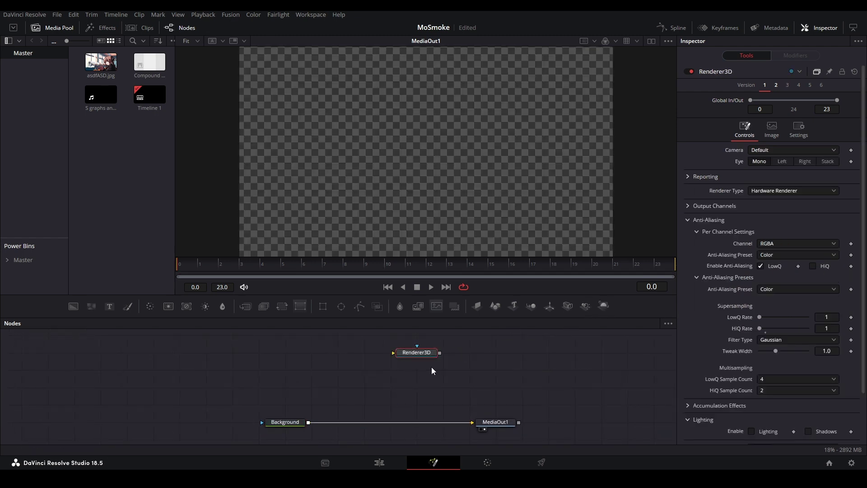
# Add three ImagePlane3D nodes, join them in a Merge3D node and connect that merge to Renderer3D
pyautogui.moveTo(479, 307); pyautogui.dragTo(270, 360)
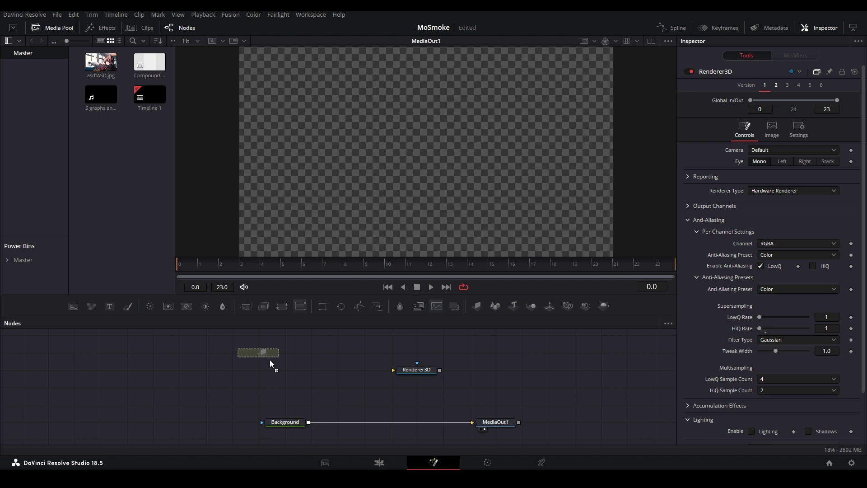
pyautogui.doubleClick(476, 310)
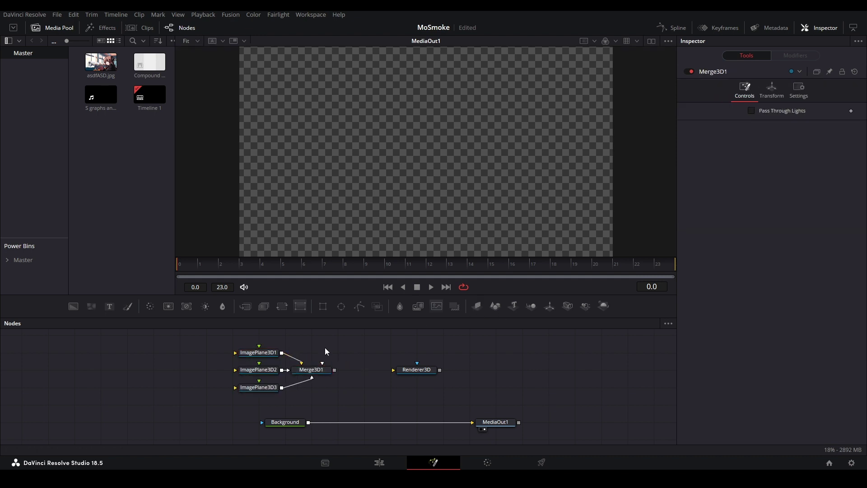
pyautogui.moveTo(325, 347); pyautogui.dragTo(237, 390)
pyautogui.moveTo(335, 370); pyautogui.dragTo(433, 379)
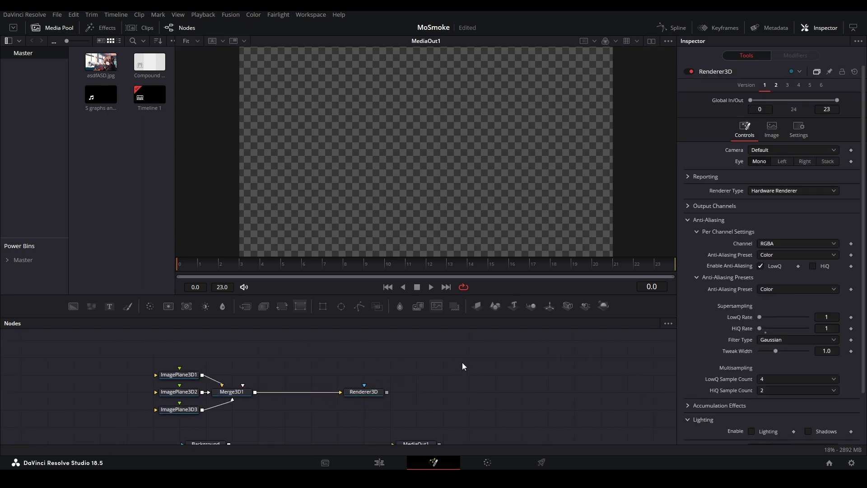
# Insert the pj_3dScene preset and delete its image planes, their Transform3D nodes and its Merge3D, keeping the camera nodes
pyautogui.hotkey('shift', 'space')
pyautogui.write('pj_3d')
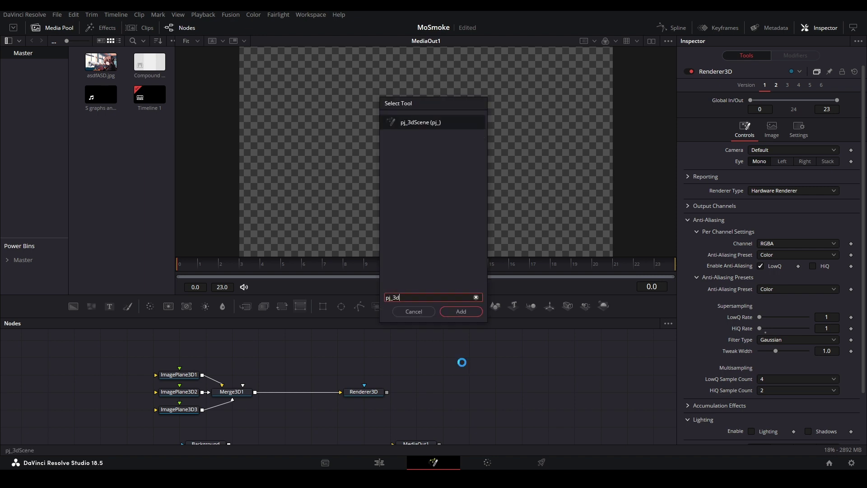
pyautogui.press('Return')
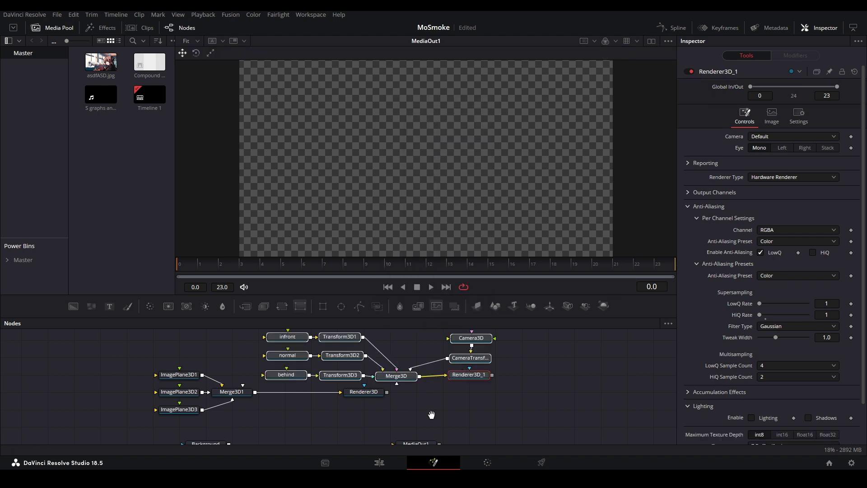
pyautogui.moveTo(257, 346); pyautogui.dragTo(420, 391)
pyautogui.press('Delete')
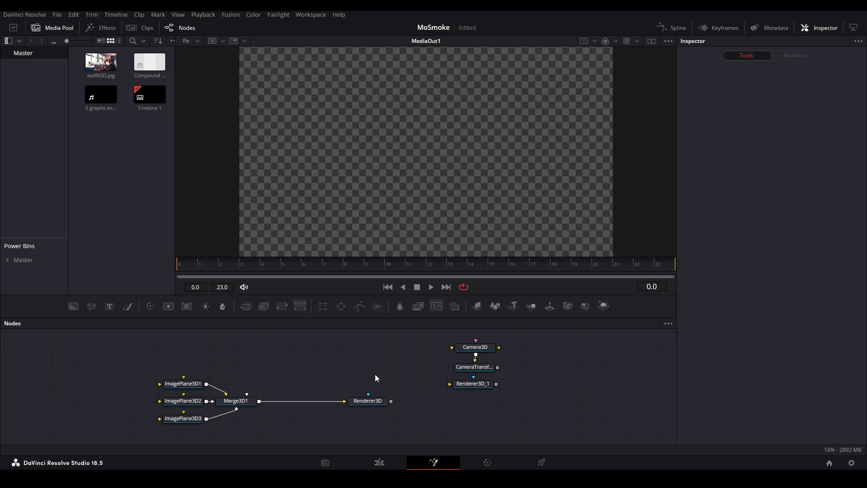
# Remove the preset's extra renderer, place Camera3D and CameraTransform above Merge3D1, and connect CameraTransform to that merge
pyautogui.moveTo(501, 380); pyautogui.dragTo(245, 400)
pyautogui.click(345, 386)
pyautogui.moveTo(273, 355); pyautogui.dragTo(325, 391)
pyautogui.moveTo(308, 386); pyautogui.dragTo(227, 372)
pyautogui.click(337, 381)
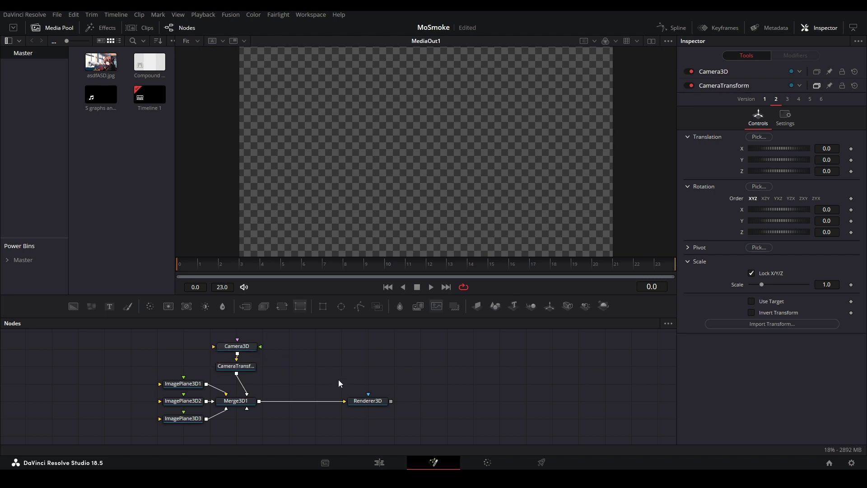
# Display the Renderer3D output in the viewer
pyautogui.moveTo(355, 385); pyautogui.dragTo(416, 376)
pyautogui.moveTo(360, 405); pyautogui.dragTo(432, 395)
pyautogui.click(366, 383)
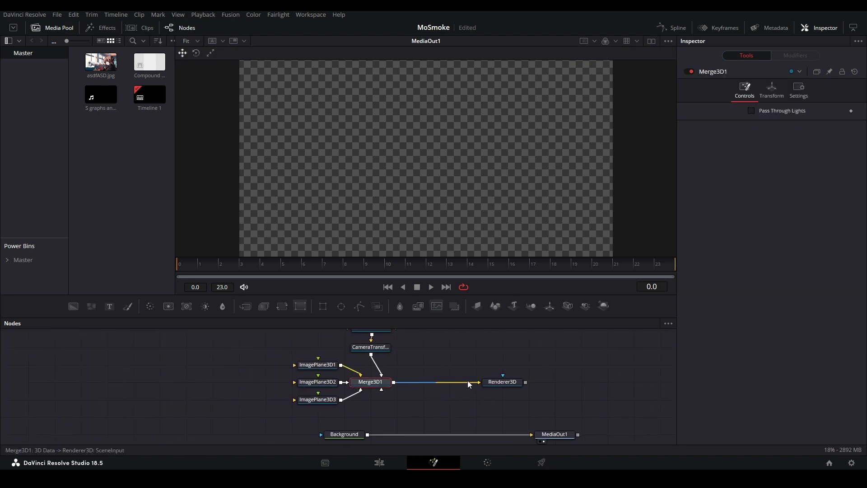
pyautogui.press('2')
pyautogui.click(497, 383)
pyautogui.press('2')
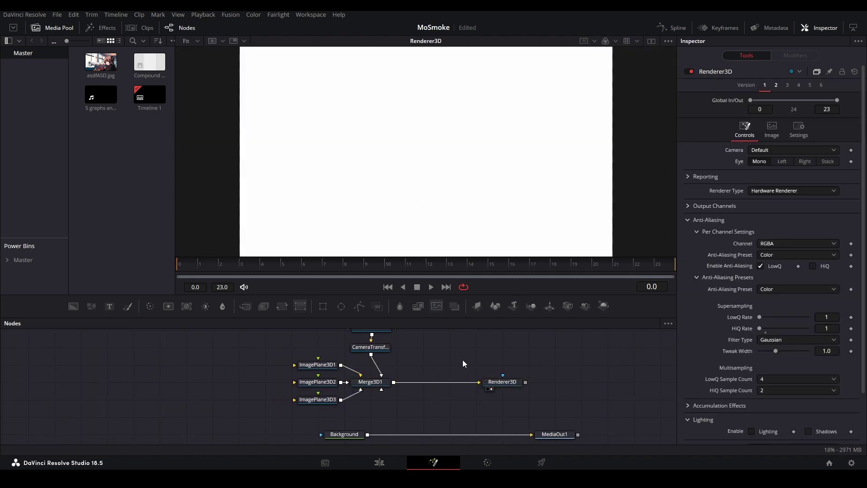
# Display Merge3D1 in the viewer and view the 3D scene from the side with the camera and planes visible
pyautogui.click(370, 381)
pyautogui.press('1')
pyautogui.moveTo(575, 118); pyautogui.dragTo(306, 169)
# Examine the CameraTransform and Camera3D settings and the camera's position relative to the image planes
pyautogui.click(358, 348)
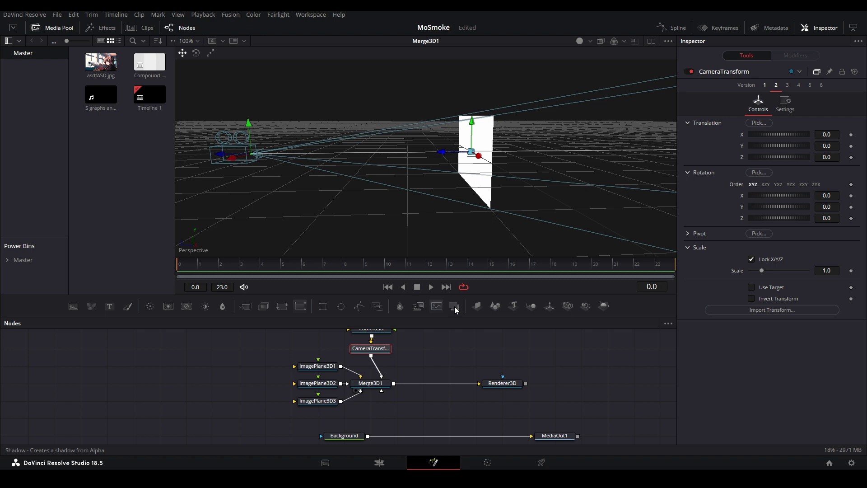
pyautogui.scroll(2, 405, 349)
pyautogui.click(384, 348)
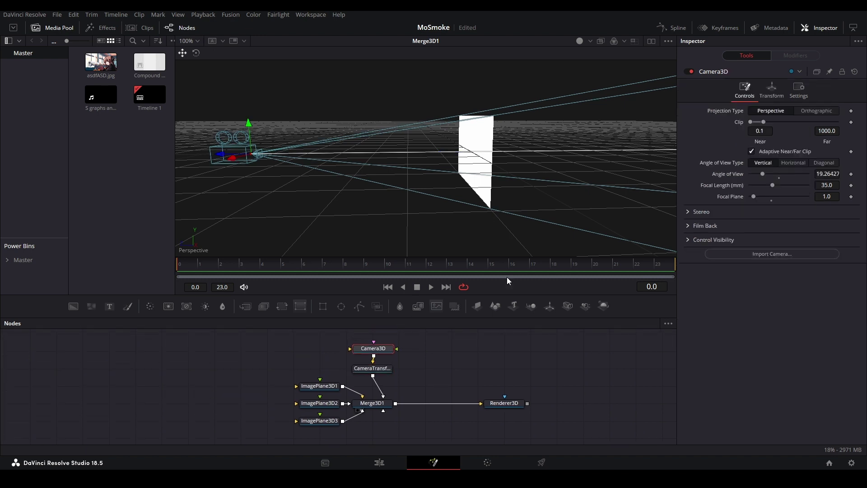
pyautogui.click(771, 90)
pyautogui.click(747, 94)
pyautogui.moveTo(387, 211); pyautogui.dragTo(515, 271)
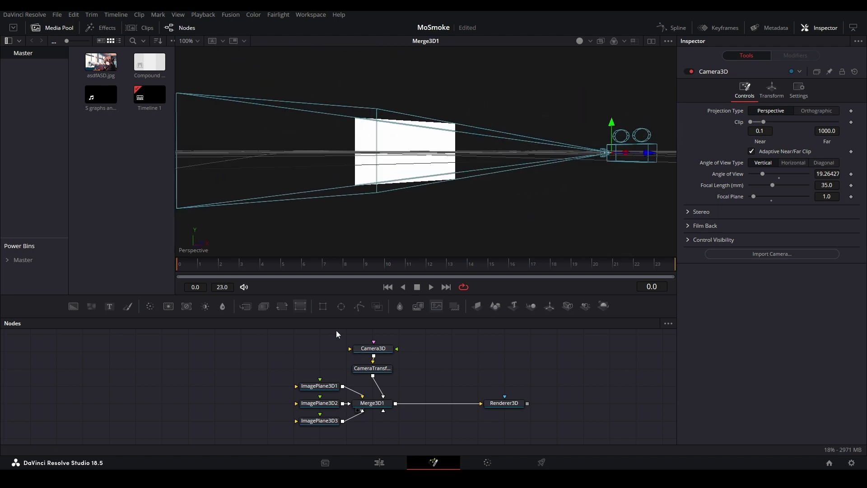
# Move ImagePlane3D1 and ImagePlane3D2 well away from Merge3D1, leaving room for another node between them and the merge
pyautogui.moveTo(263, 354); pyautogui.dragTo(319, 355)
pyautogui.click(376, 387)
pyautogui.moveTo(376, 386); pyautogui.dragTo(394, 359)
pyautogui.scroll(3, 382, 373)
pyautogui.click(361, 357)
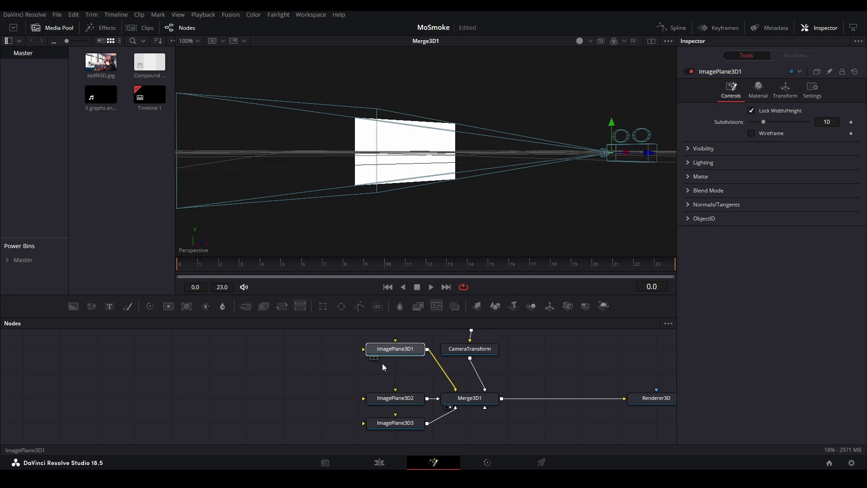
pyautogui.moveTo(391, 400); pyautogui.dragTo(331, 394)
pyautogui.click(396, 424)
pyautogui.moveTo(380, 351); pyautogui.dragTo(303, 383)
pyautogui.click(344, 359)
pyautogui.moveTo(377, 374); pyautogui.dragTo(395, 366)
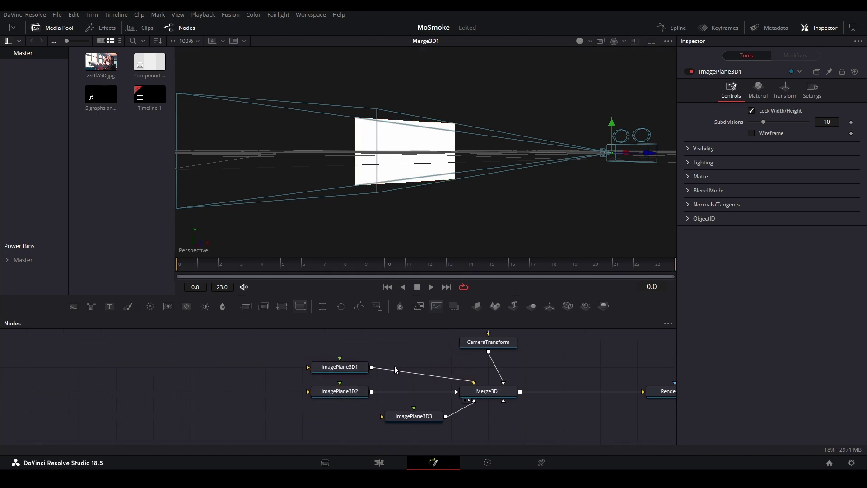
pyautogui.moveTo(300, 354)
pyautogui.mouseDown()
pyautogui.moveTo(343, 394)
pyautogui.moveTo(194, 393)
pyautogui.mouseUp()
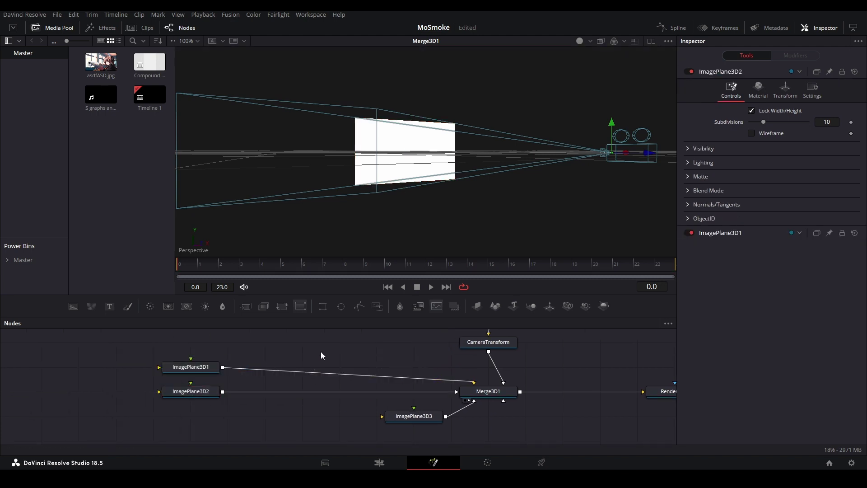
# Add a second Merge3D node beside ImagePlane3D1 and ImagePlane3D2 and reroute both planes' outputs from Merge3D1 into it
pyautogui.moveTo(531, 306); pyautogui.dragTo(317, 363)
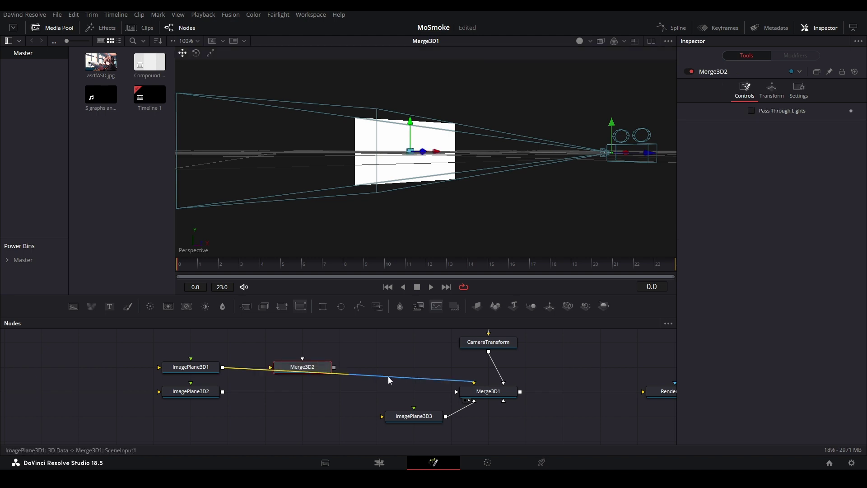
pyautogui.moveTo(400, 379); pyautogui.dragTo(311, 375)
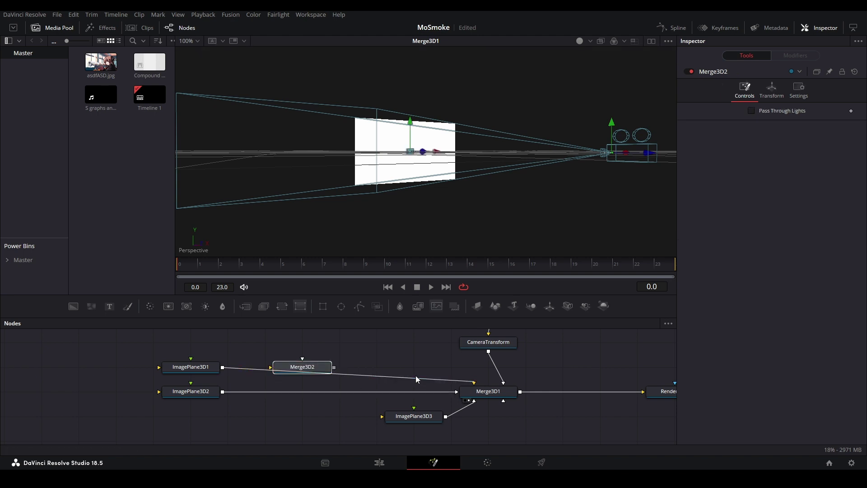
pyautogui.moveTo(415, 376); pyautogui.dragTo(322, 372)
pyautogui.moveTo(411, 392); pyautogui.dragTo(312, 371)
pyautogui.moveTo(312, 370); pyautogui.dragTo(313, 394)
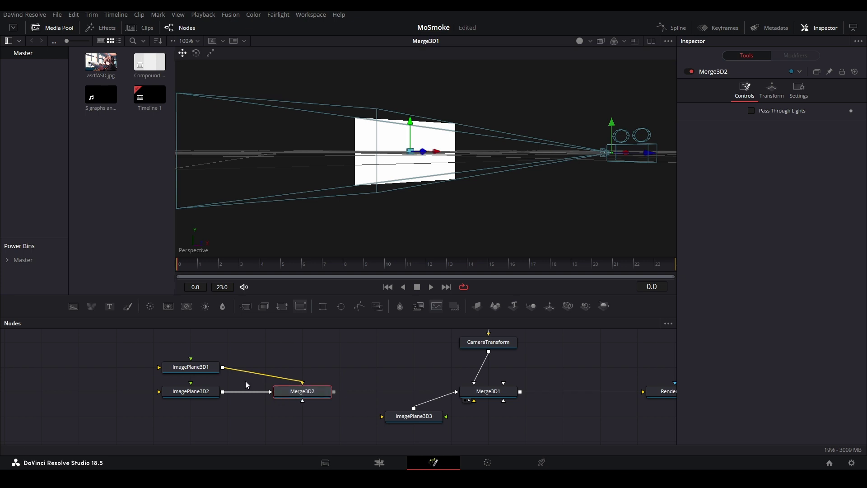
# Set ImagePlane3D1's Z translation to 0.03 and fit the 3D scene in the viewer
pyautogui.click(190, 373)
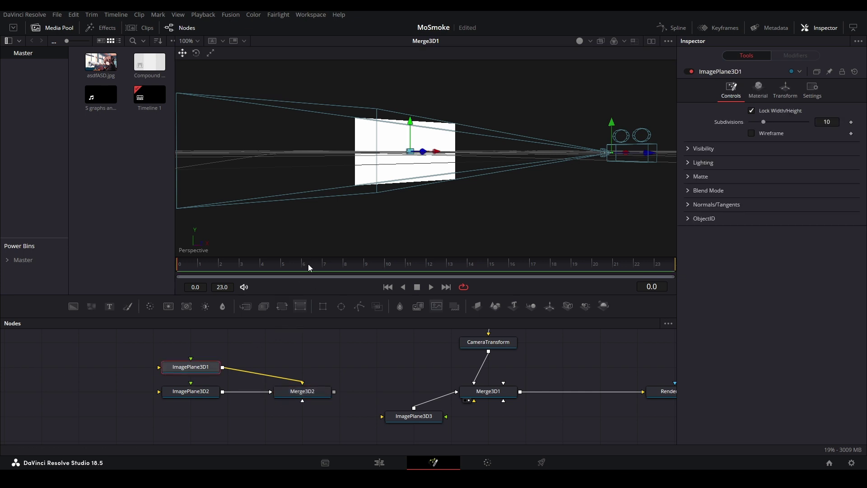
pyautogui.click(783, 92)
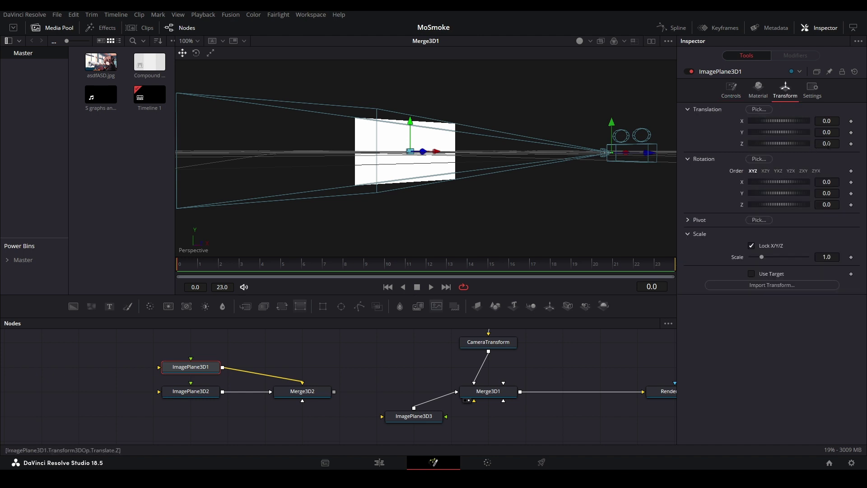
pyautogui.moveTo(829, 144); pyautogui.dragTo(832, 145)
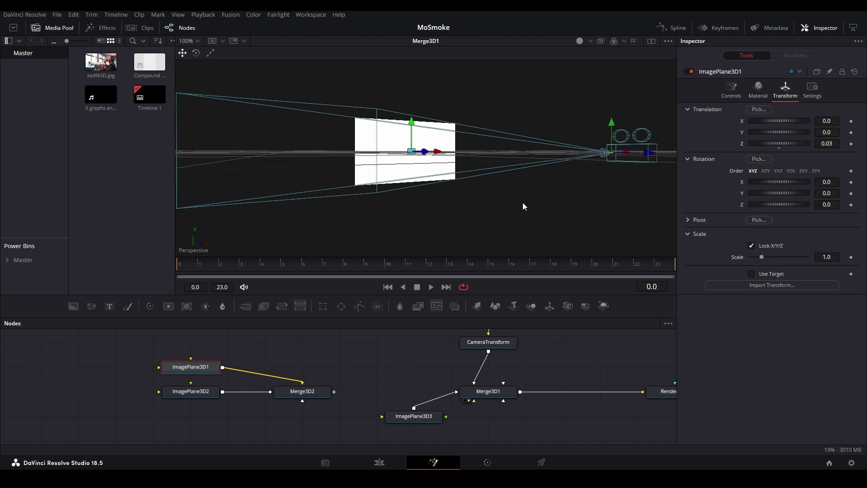
pyautogui.moveTo(523, 206); pyautogui.dragTo(413, 185)
pyautogui.hotkey('ctrl', 'f')
# Feed ImagePlane3D1 from a new Background node and ImagePlane3D2 from a second Background node coloured white
pyautogui.moveTo(94, 355); pyautogui.dragTo(169, 377)
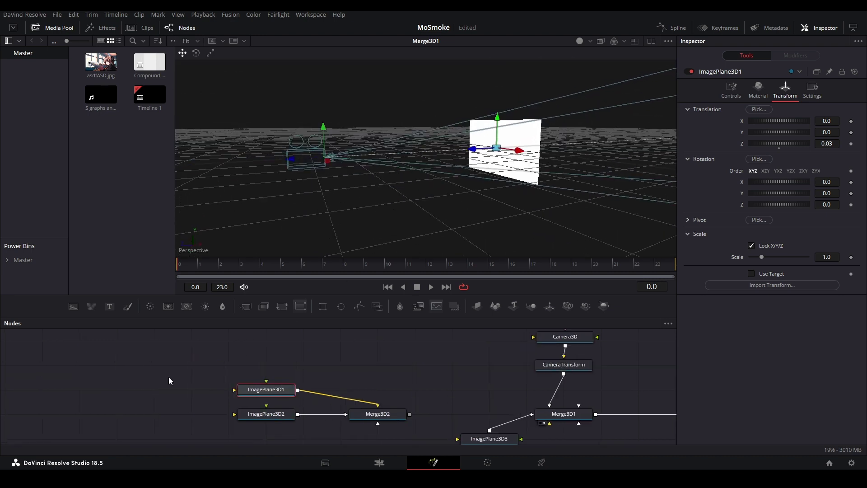
pyautogui.moveTo(74, 306); pyautogui.dragTo(273, 375)
pyautogui.click(167, 350)
pyautogui.moveTo(73, 306); pyautogui.dragTo(256, 398)
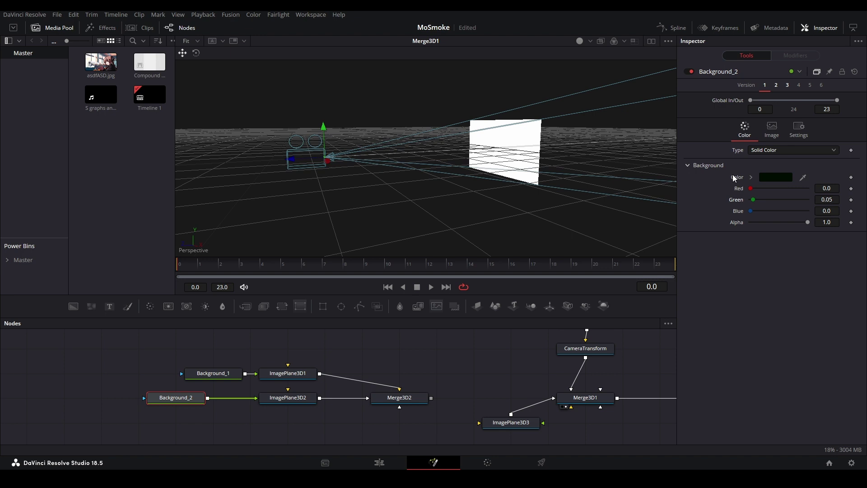
pyautogui.click(751, 177)
pyautogui.click(751, 177)
# Add a third Background node, connect it to ImagePlane3D3 and set its colour to pure red
pyautogui.moveTo(271, 420); pyautogui.dragTo(269, 381)
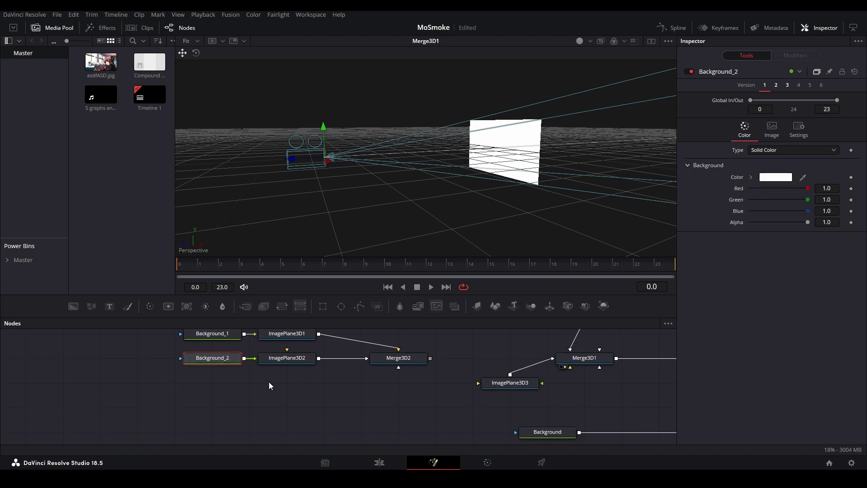
pyautogui.moveTo(360, 382); pyautogui.dragTo(289, 385)
pyautogui.click(326, 387)
pyautogui.press('b')
pyautogui.moveTo(360, 390); pyautogui.dragTo(406, 386)
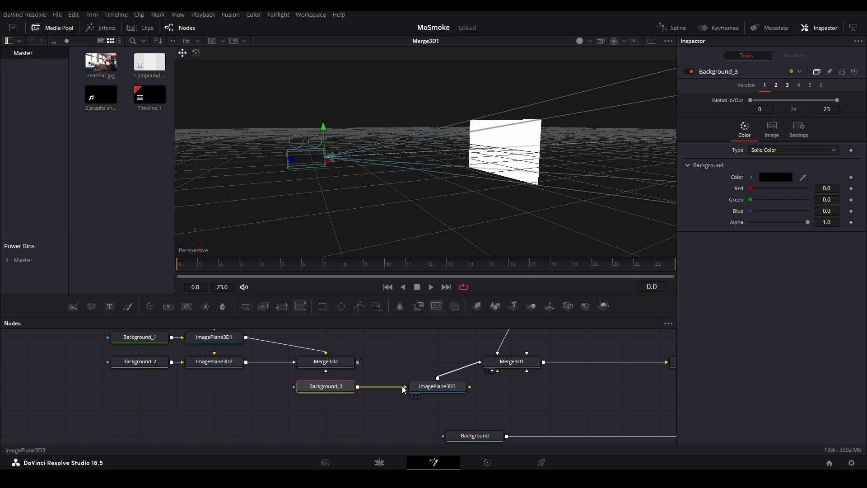
pyautogui.click(752, 177)
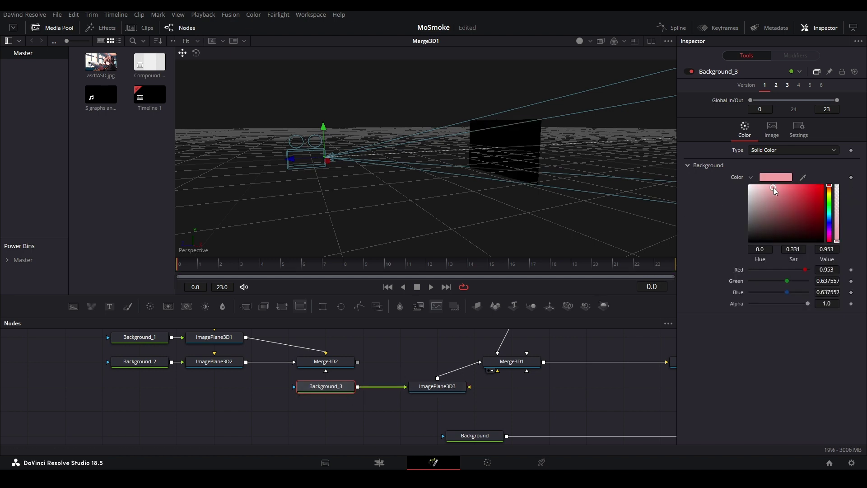
pyautogui.moveTo(773, 188); pyautogui.dragTo(823, 185)
# Set ImagePlane3D3's Z translation to -0.03
pyautogui.click(433, 387)
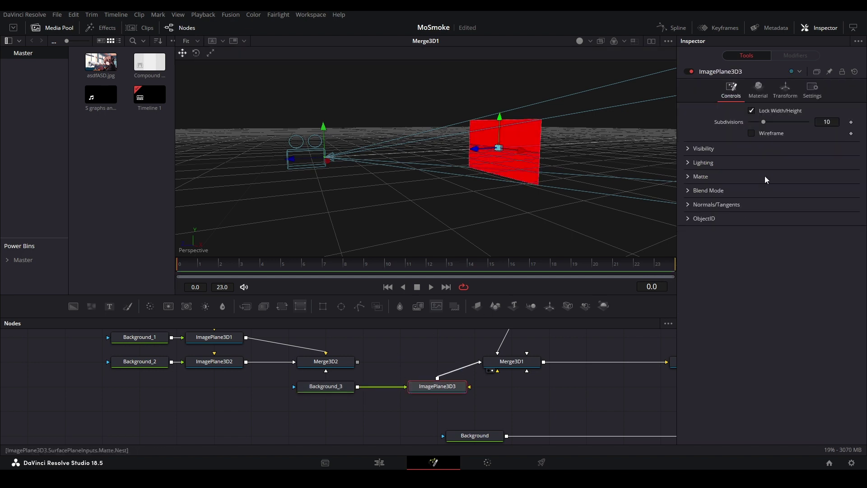
pyautogui.click(785, 89)
pyautogui.moveTo(837, 144); pyautogui.dragTo(837, 144)
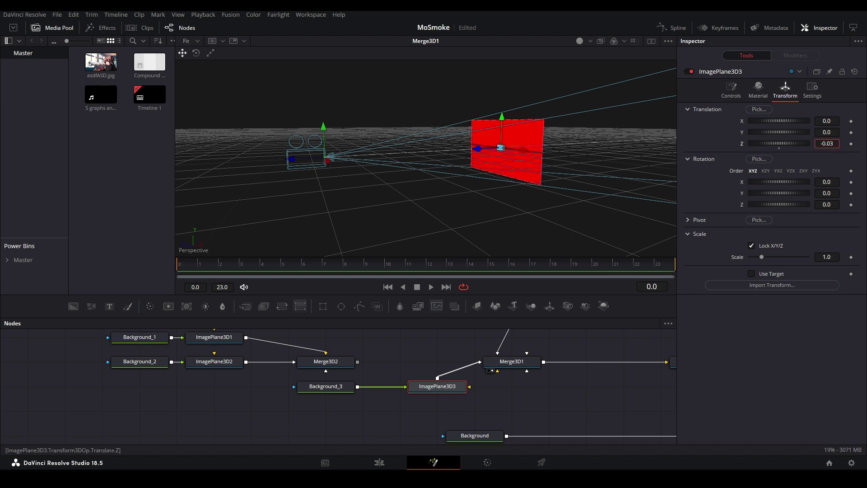
# Connect Merge3D2 and ImagePlane3D3 to Merge3D1, moving Background_3 and ImagePlane3D3 to their own row below Merge3D2, and check the plane spacing
pyautogui.moveTo(357, 361); pyautogui.dragTo(506, 361)
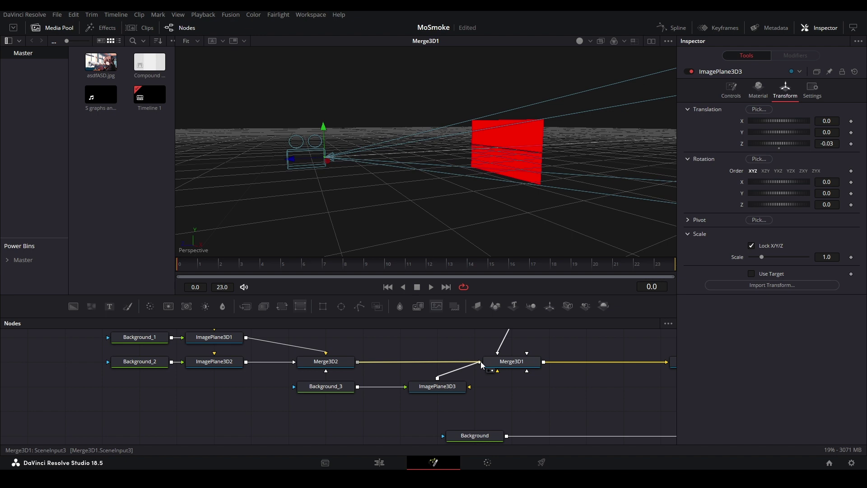
pyautogui.moveTo(438, 387); pyautogui.dragTo(399, 392)
pyautogui.moveTo(318, 418); pyautogui.dragTo(394, 389)
pyautogui.moveTo(394, 389); pyautogui.dragTo(243, 417)
pyautogui.click(356, 394)
pyautogui.moveTo(475, 222); pyautogui.dragTo(383, 283)
pyautogui.moveTo(317, 349); pyautogui.dragTo(358, 357)
pyautogui.moveTo(407, 235); pyautogui.dragTo(422, 276)
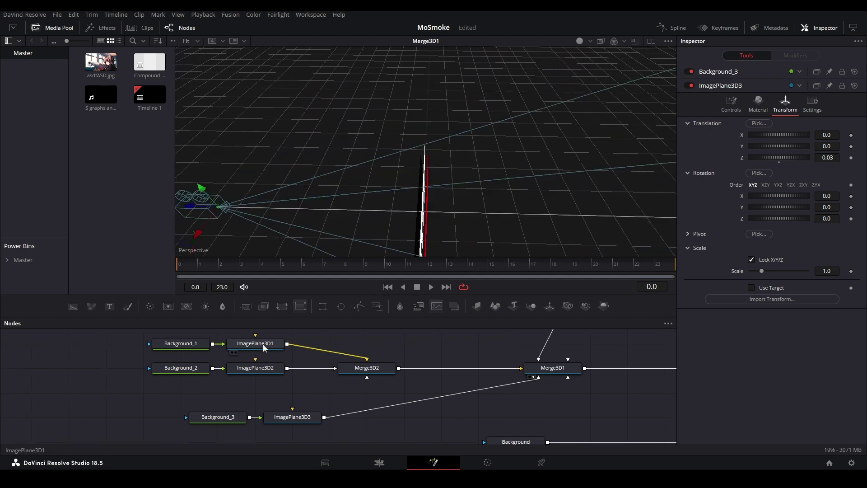
# Set the Z translation of ImagePlane3D1 to 0.01 and ImagePlane3D3 to -0.01, and check the spacing between the planes
pyautogui.click(264, 347)
pyautogui.moveTo(835, 144); pyautogui.dragTo(830, 144)
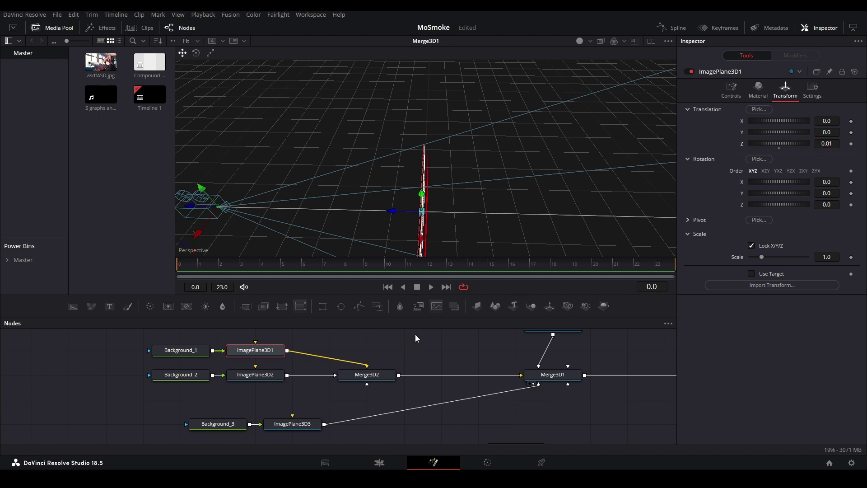
pyautogui.click(259, 379)
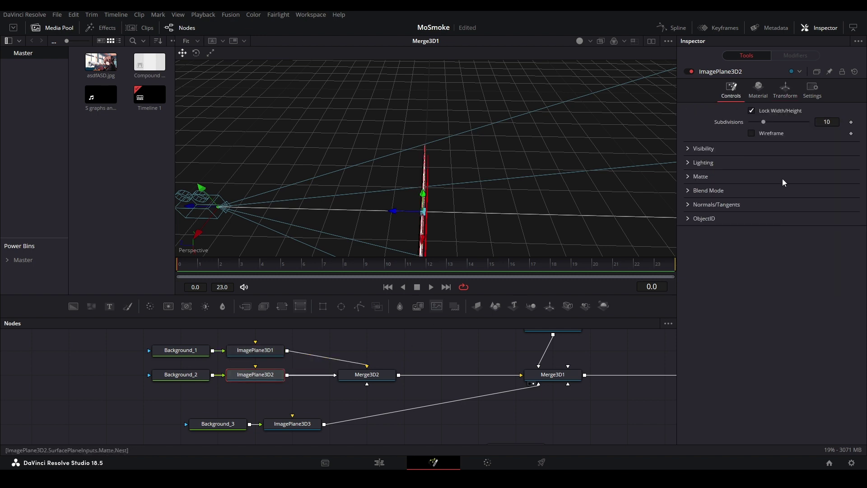
pyautogui.click(288, 424)
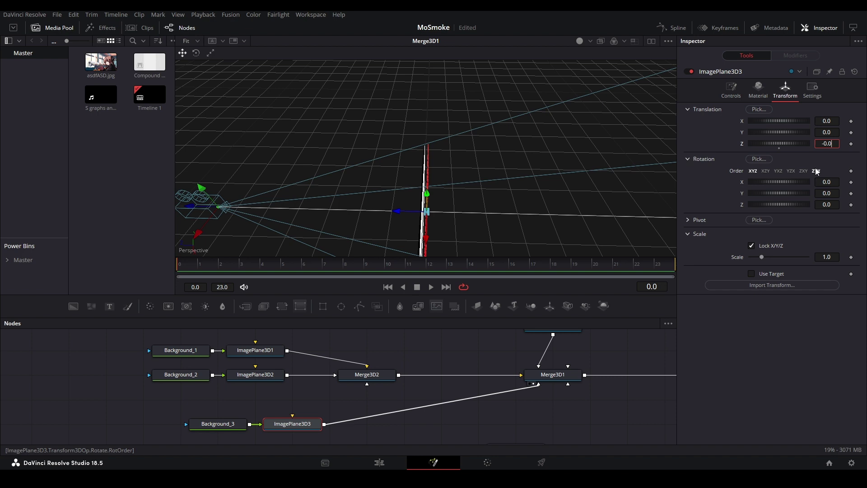
pyautogui.scroll(6, 438, 176)
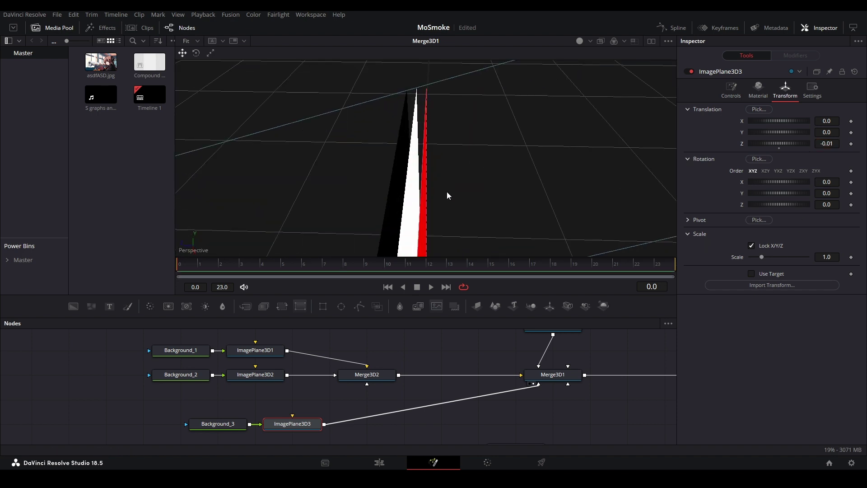
pyautogui.moveTo(446, 191); pyautogui.dragTo(462, 208)
pyautogui.hotkey('ctrl', 'z')
pyautogui.hotkey('shift', 'f')
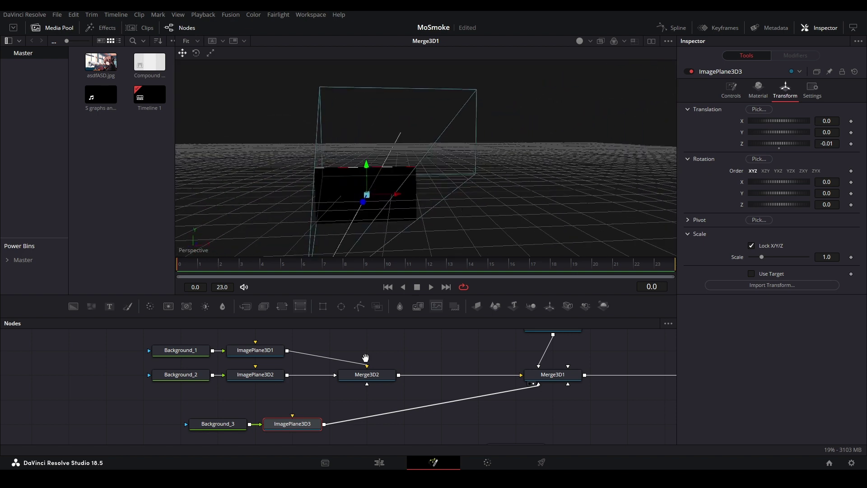
# Add a Rectangle mask with height 1.0 to Background_1 and feed the same mask into Background_2 and Background_3
pyautogui.scroll(-1, 322, 381)
pyautogui.click(393, 390)
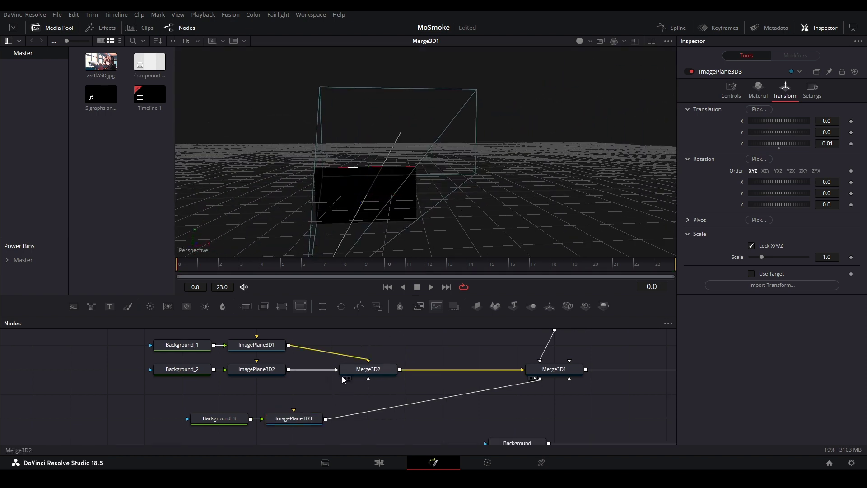
pyautogui.moveTo(302, 392); pyautogui.dragTo(436, 410)
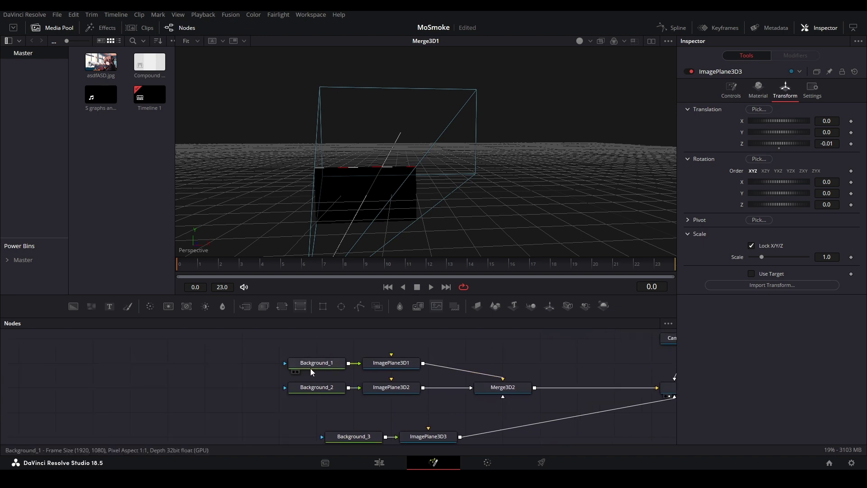
pyautogui.click(310, 366)
pyautogui.press('2')
pyautogui.moveTo(244, 356); pyautogui.dragTo(244, 357)
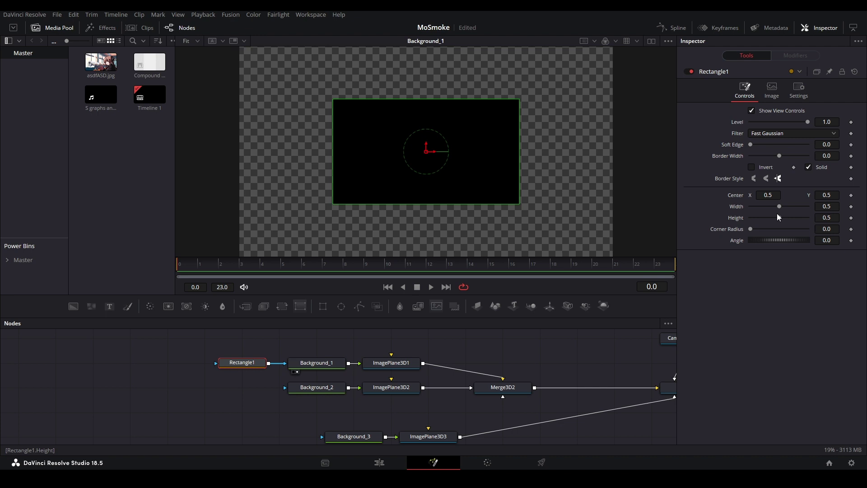
pyautogui.moveTo(778, 217); pyautogui.dragTo(808, 217)
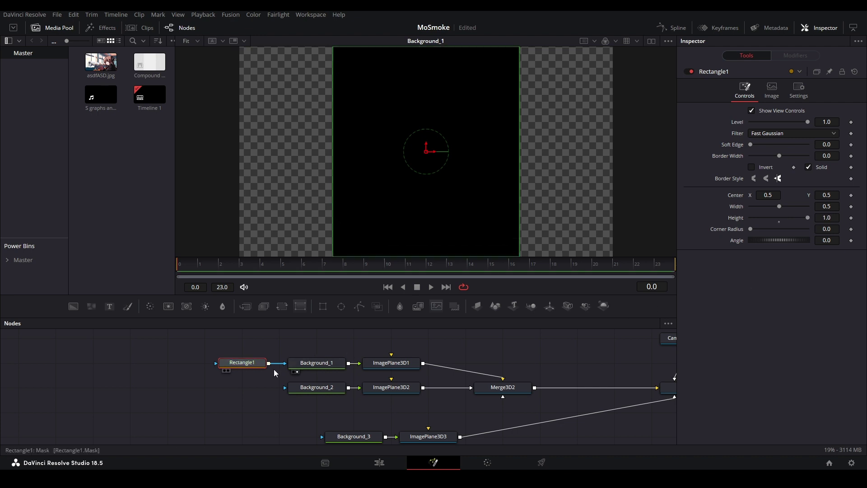
pyautogui.moveTo(269, 363); pyautogui.dragTo(322, 436)
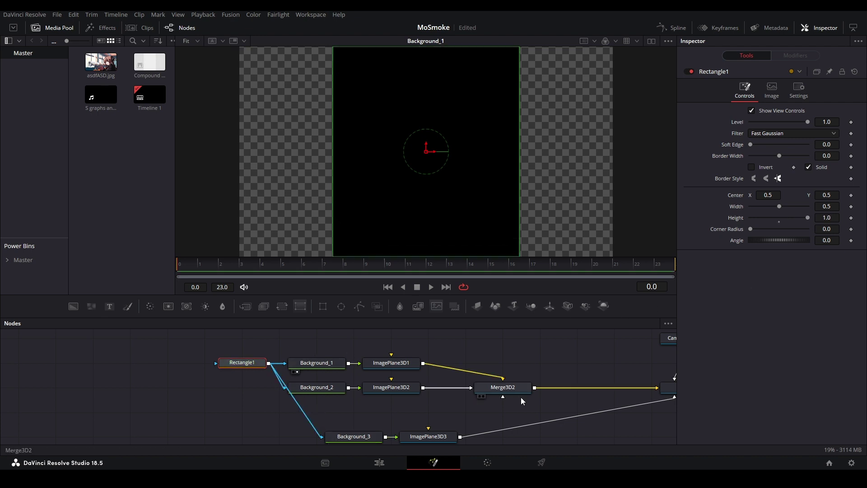
# Display Merge3D2 in the viewer and examine the masked planes from several angles
pyautogui.click(517, 390)
pyautogui.press('2')
pyautogui.moveTo(630, 370); pyautogui.dragTo(492, 360)
pyautogui.moveTo(355, 224); pyautogui.dragTo(270, 326)
pyautogui.moveTo(373, 159); pyautogui.dragTo(506, 212)
pyautogui.moveTo(409, 355); pyautogui.dragTo(169, 389)
pyautogui.click(459, 361)
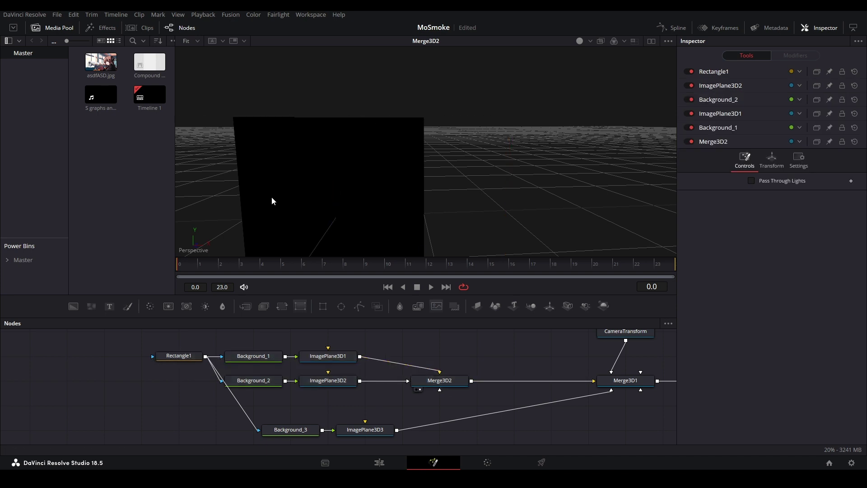
pyautogui.moveTo(272, 201); pyautogui.dragTo(499, 208)
pyautogui.moveTo(443, 349); pyautogui.dragTo(336, 349)
# Insert a Transform 3D node between Merge3D2 and Merge3D1 and display it in the viewer
pyautogui.click(332, 381)
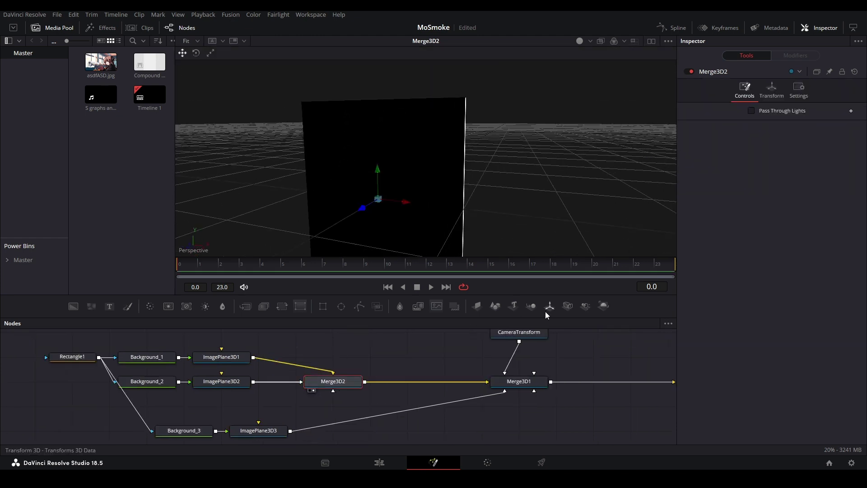
pyautogui.hotkey('shift', 'space')
pyautogui.write('pj_3d')
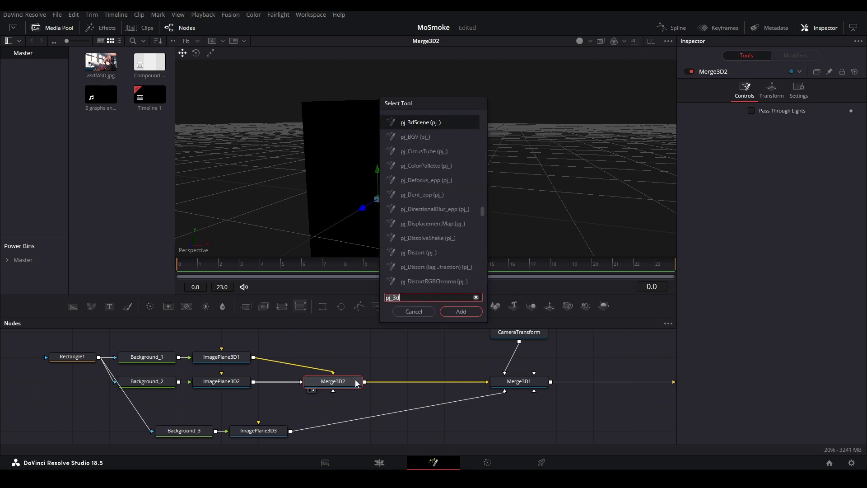
pyautogui.hotkey('ctrl', 'a')
pyautogui.write('3dtr')
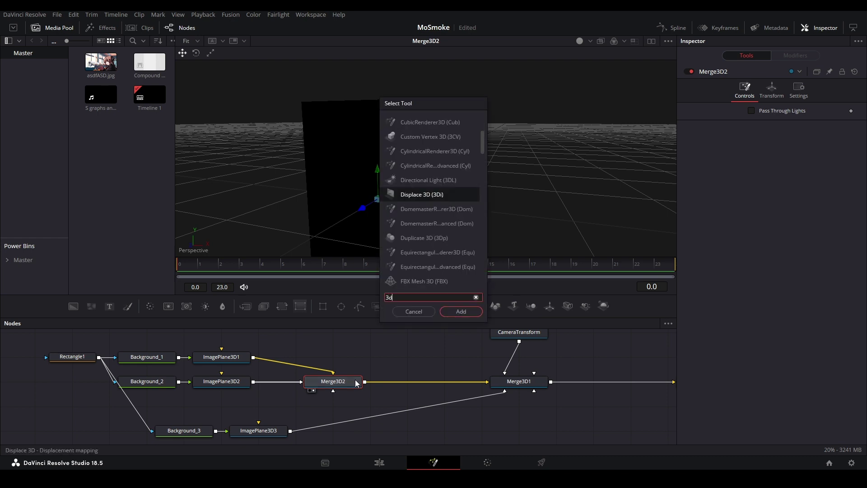
pyautogui.write('a')
pyautogui.press('BackSpace')
pyautogui.press('BackSpace')
pyautogui.press('BackSpace')
pyautogui.press('BackSpace')
pyautogui.press('BackSpace')
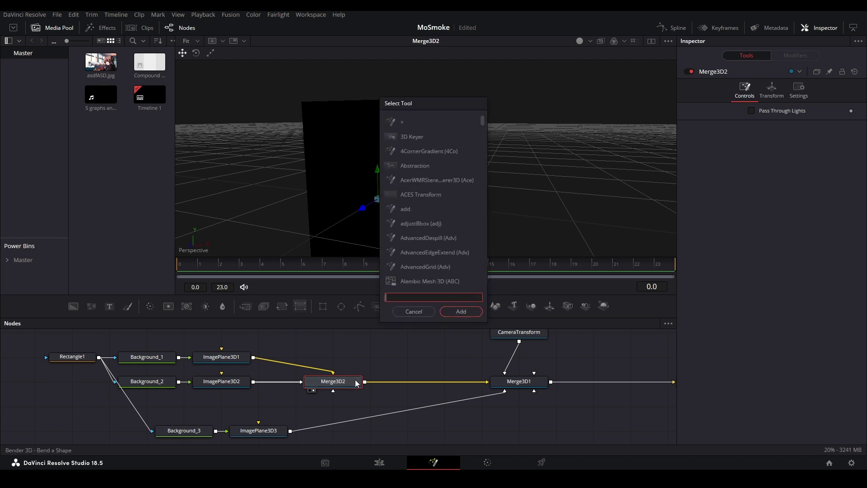
pyautogui.write('transd')
pyautogui.press('BackSpace')
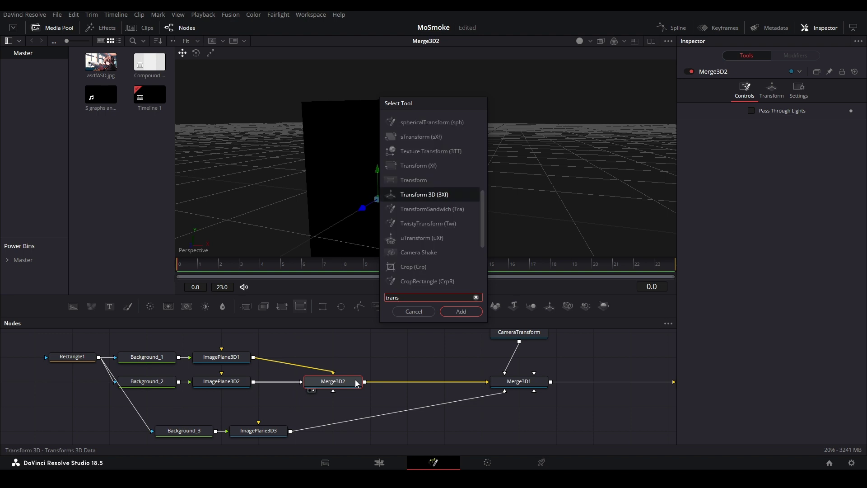
pyautogui.press('Return')
pyautogui.press('2')
pyautogui.moveTo(401, 201); pyautogui.dragTo(613, 207)
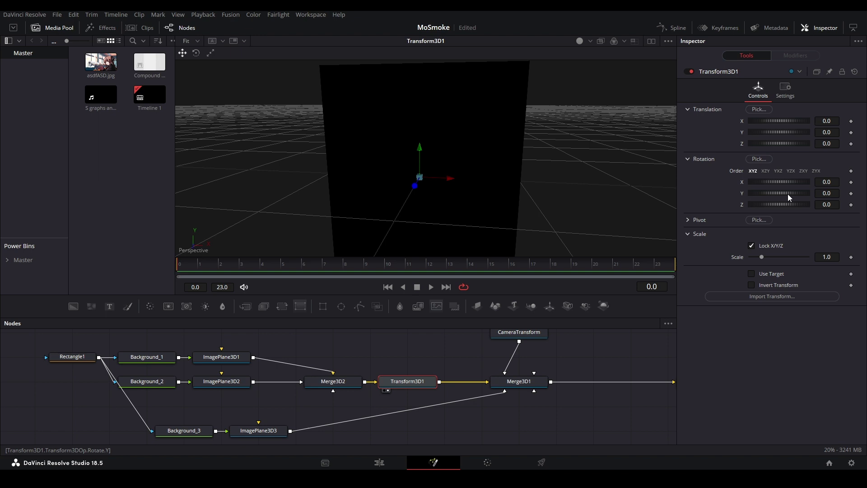
# Try rotating Transform3D1 around its default pivot and undo the rotation
pyautogui.moveTo(794, 202); pyautogui.dragTo(752, 202)
pyautogui.hotkey('ctrl', 'z')
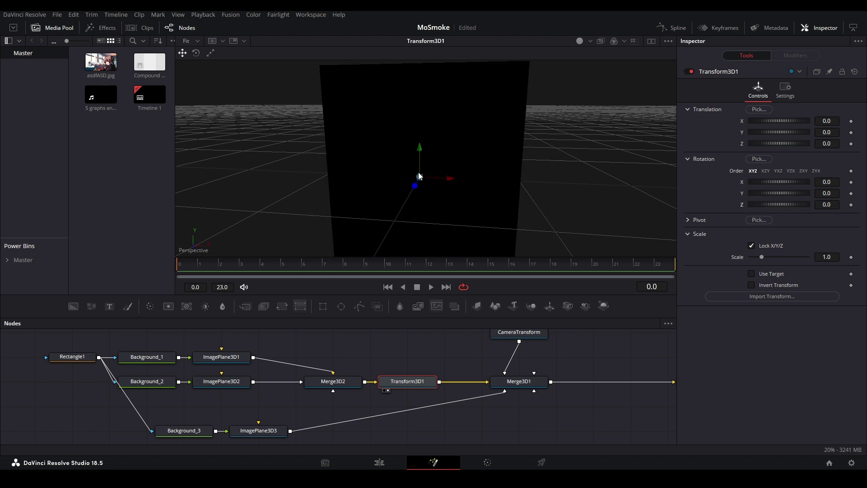
pyautogui.moveTo(829, 192); pyautogui.dragTo(808, 182)
pyautogui.hotkey('ctrl', 'z')
pyautogui.hotkey('ctrl', 'z')
pyautogui.moveTo(467, 162); pyautogui.dragTo(497, 154)
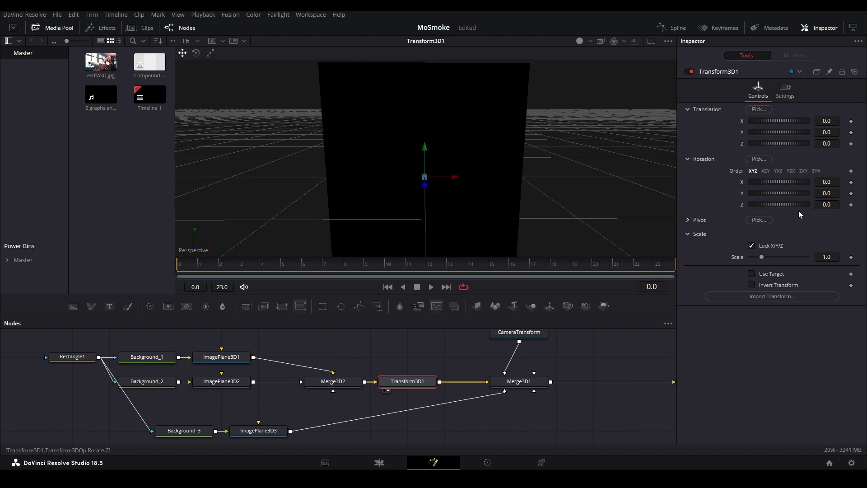
# Set Transform3D1's X pivot to -0.25 so it sits on the side edge of the planes
pyautogui.click(687, 220)
pyautogui.moveTo(828, 231); pyautogui.dragTo(809, 231)
pyautogui.moveTo(365, 196)
pyautogui.mouseDown()
pyautogui.moveTo(458, 192)
pyautogui.moveTo(372, 183)
pyautogui.mouseUp()
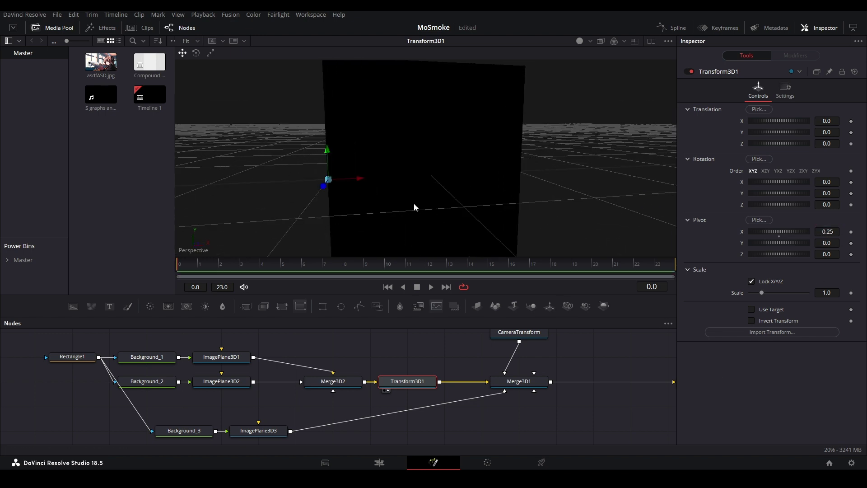
pyautogui.moveTo(414, 204); pyautogui.dragTo(443, 175)
pyautogui.scroll(-3, 443, 179)
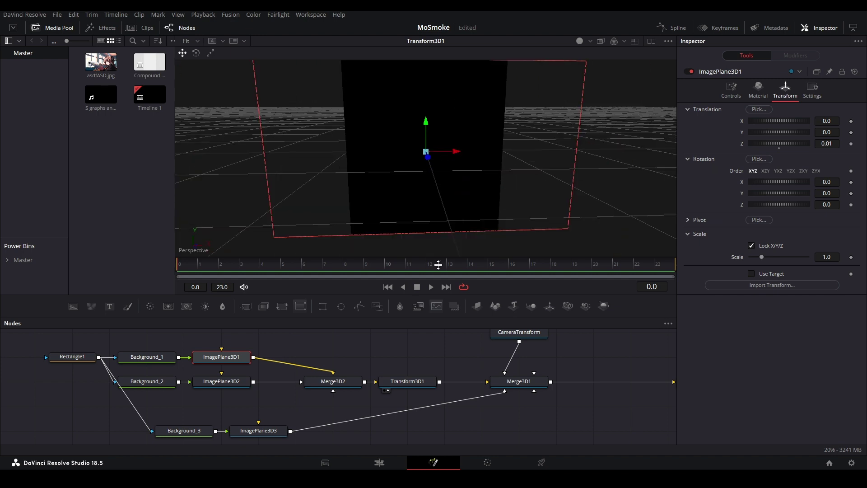
# Try a Y rotation of Transform3D1 around its edge pivot and undo it
pyautogui.click(411, 382)
pyautogui.moveTo(516, 161); pyautogui.dragTo(499, 215)
pyautogui.moveTo(827, 196); pyautogui.dragTo(727, 196)
pyautogui.hotkey('ctrl', 'z')
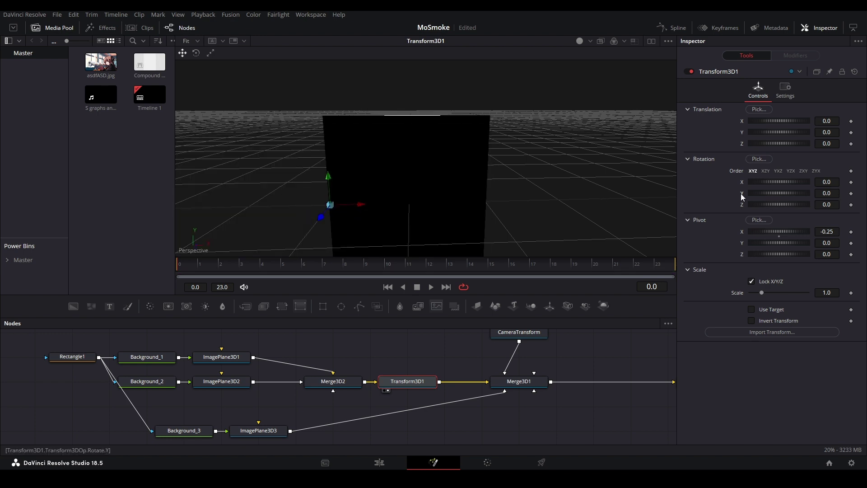
pyautogui.click(457, 190)
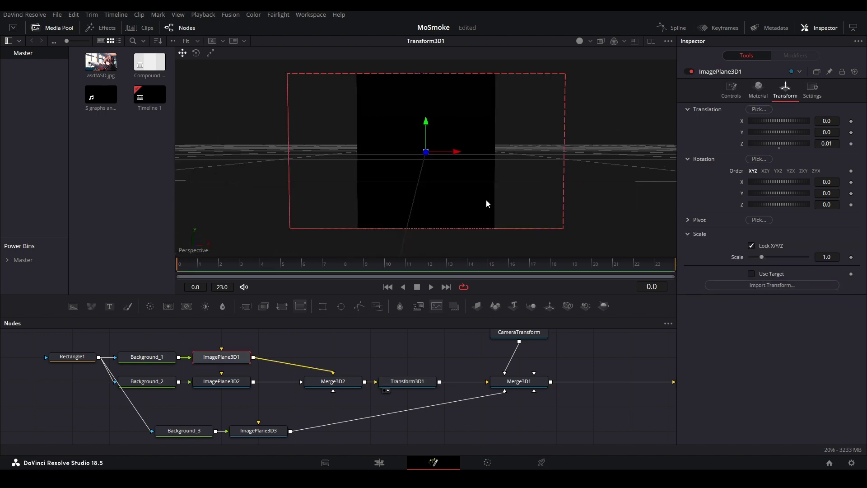
# Display the Renderer3D output in the viewer and return to the Merge3D1 part of the node graph
pyautogui.moveTo(352, 358); pyautogui.dragTo(76, 340)
pyautogui.click(422, 369)
pyautogui.press('2')
pyautogui.moveTo(380, 376); pyautogui.dragTo(391, 387)
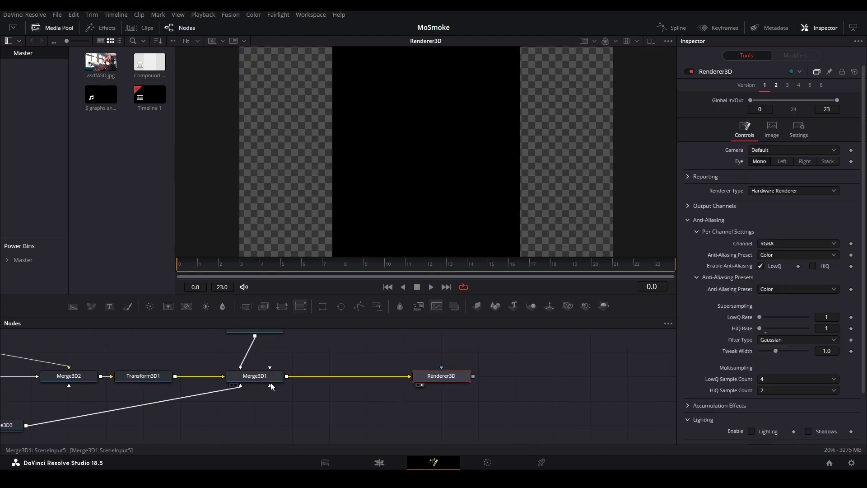
pyautogui.click(270, 382)
pyautogui.hscroll(-5, 316, 388)
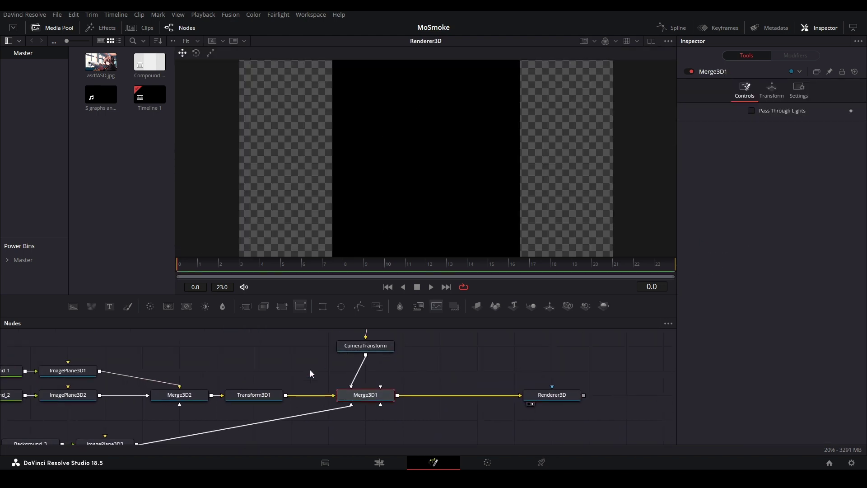
# Try to keyframe Transform3D1's X rotation between frames 0 and 23, and undo it
pyautogui.click(253, 396)
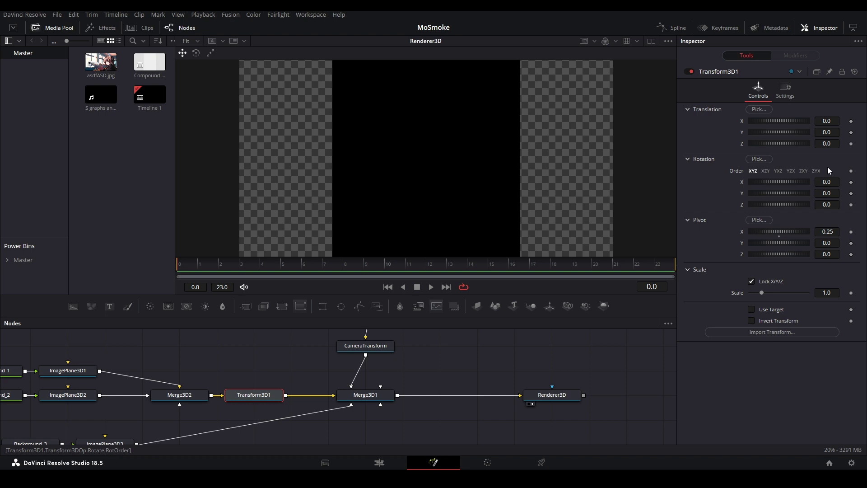
pyautogui.click(851, 182)
pyautogui.click(688, 219)
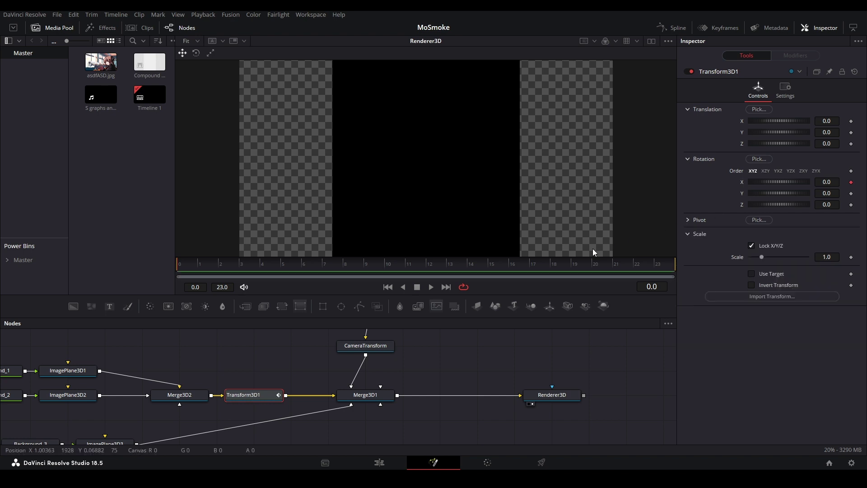
pyautogui.moveTo(651, 257); pyautogui.dragTo(651, 252)
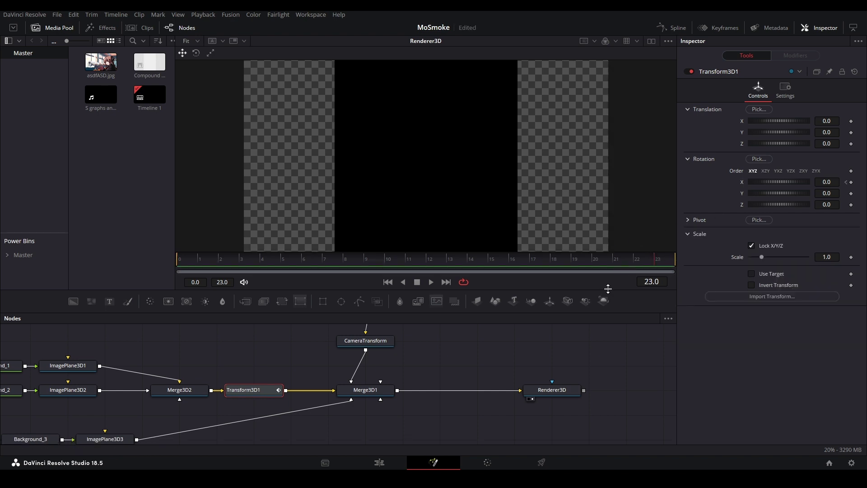
pyautogui.moveTo(608, 288); pyautogui.dragTo(608, 316)
pyautogui.moveTo(831, 183); pyautogui.dragTo(805, 194)
pyautogui.hotkey('ctrl', 'z')
# Keyframe Transform3D1's Y rotation from 0 at frame 0 to about -118 at frame 23
pyautogui.click(851, 193)
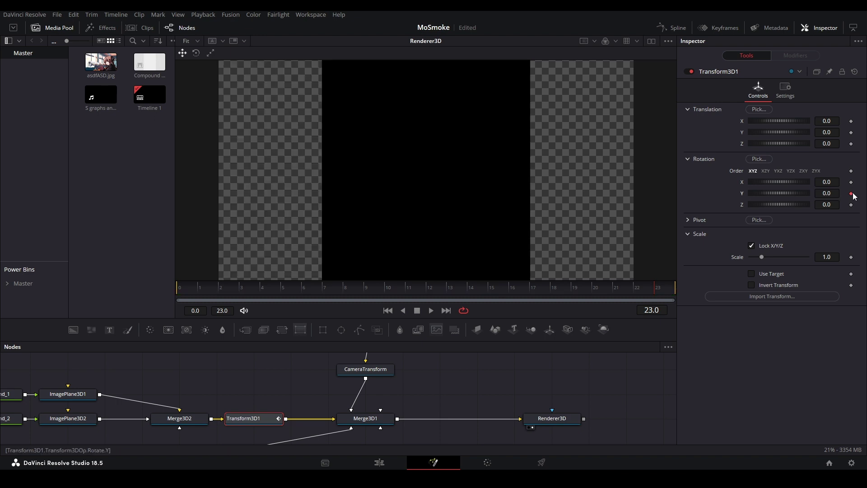
pyautogui.press('Home')
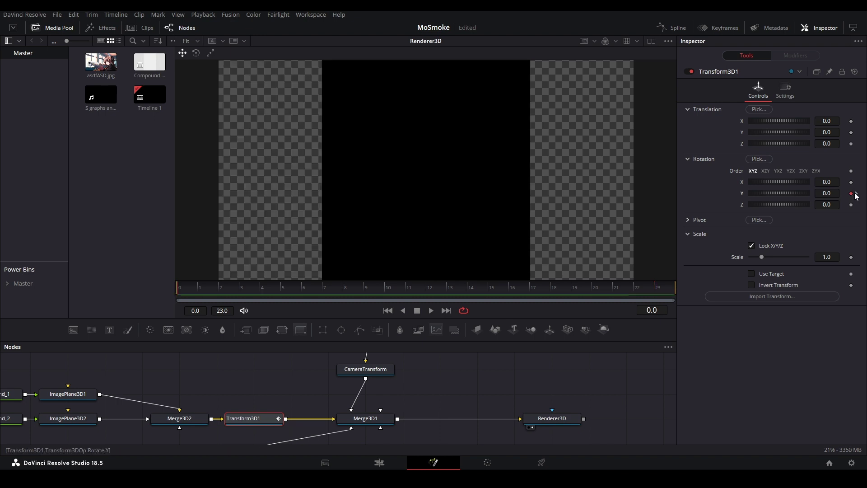
pyautogui.moveTo(834, 193); pyautogui.dragTo(800, 193)
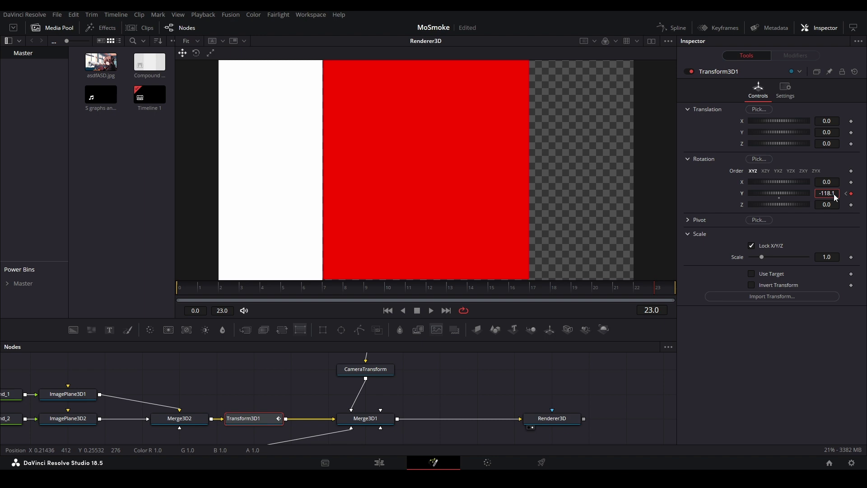
# Set CameraTransform's translation to X -0.261, Y 0.02 and Z 0.7, and play the animation from the start
pyautogui.click(361, 376)
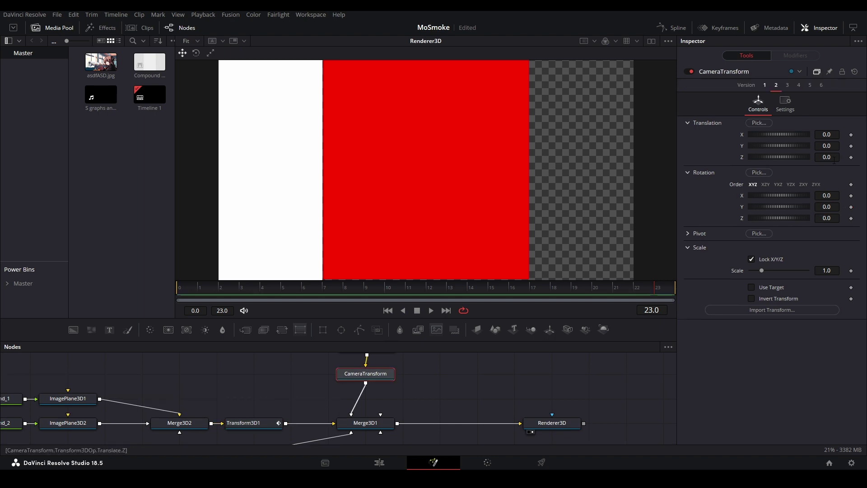
pyautogui.moveTo(834, 158)
pyautogui.mouseDown()
pyautogui.moveTo(829, 135)
pyautogui.moveTo(814, 135)
pyautogui.moveTo(826, 147)
pyautogui.mouseUp()
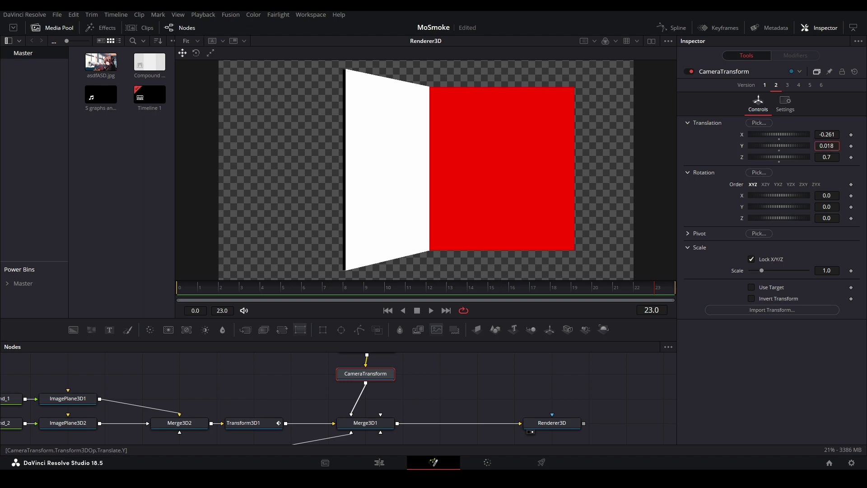
pyautogui.click(427, 365)
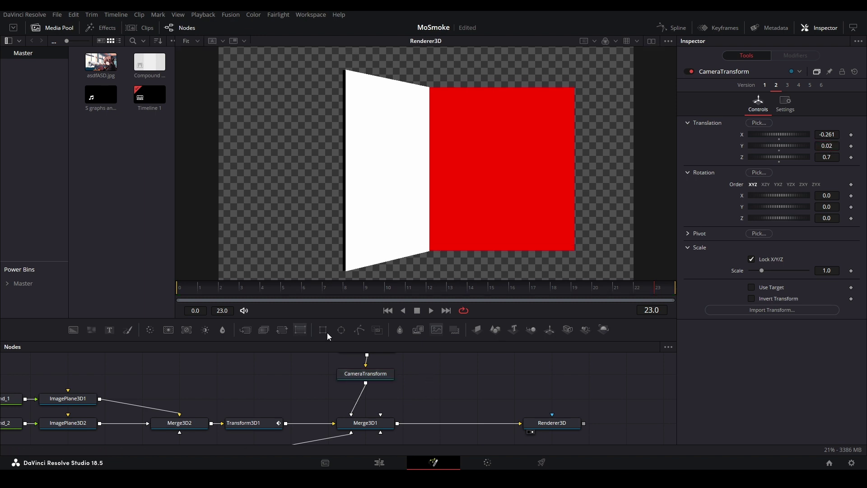
pyautogui.click(187, 289)
pyautogui.press('space')
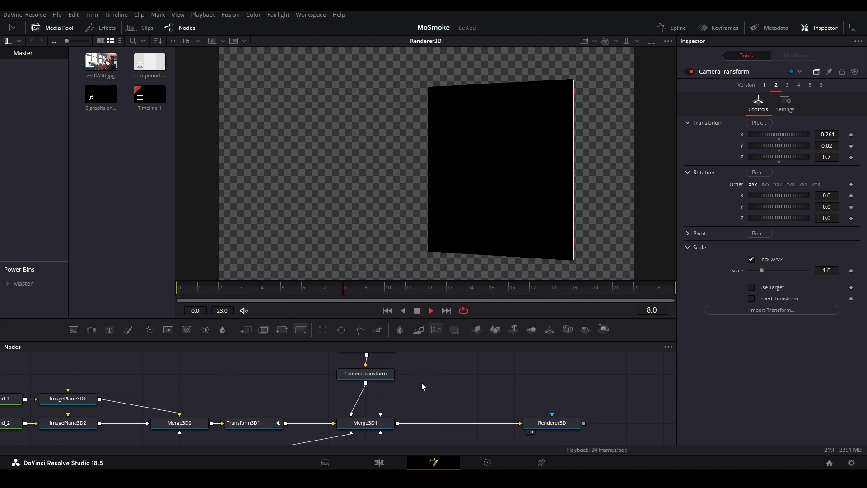
# Ease Transform3D1's Y rotation curve by flattening it with longer horizontal handles, the first to about frame 12 and the last back to about frame 4, and review the motion
pyautogui.click(637, 287)
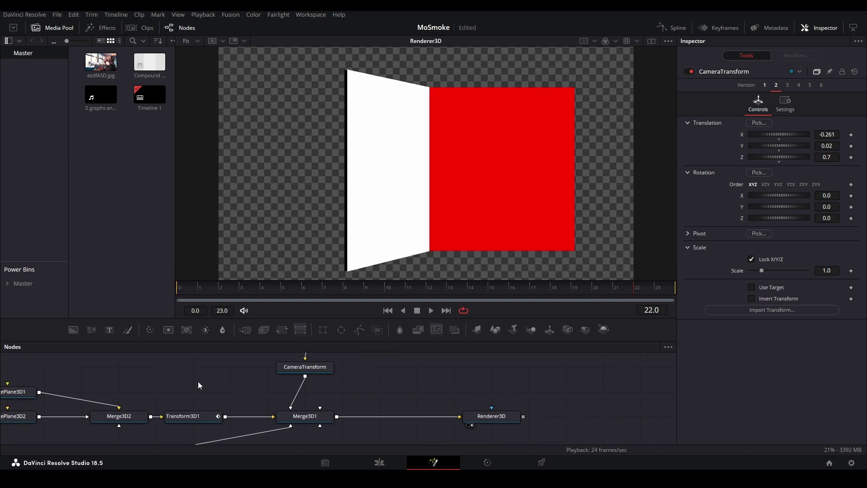
pyautogui.click(197, 418)
pyautogui.click(671, 28)
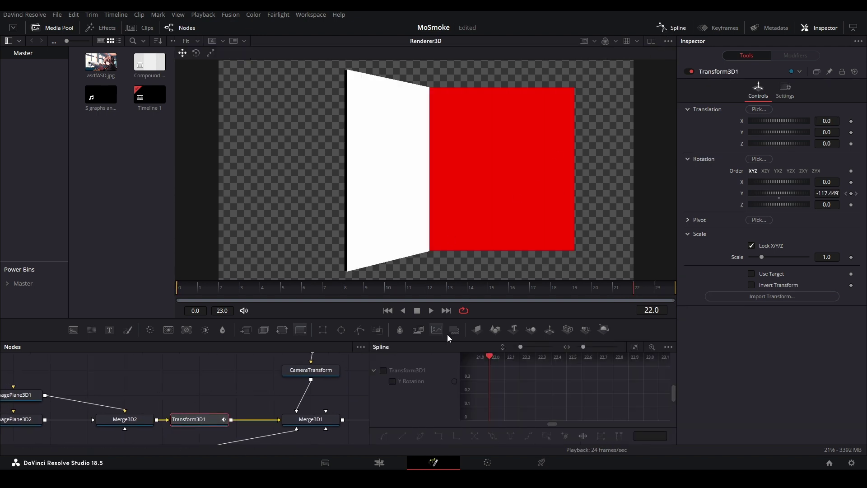
pyautogui.click(406, 381)
pyautogui.moveTo(546, 370); pyautogui.dragTo(577, 370)
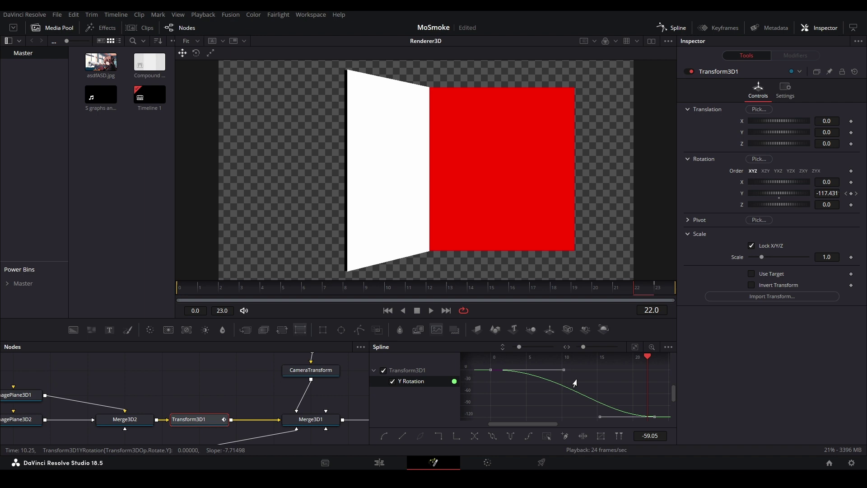
pyautogui.moveTo(599, 416); pyautogui.dragTo(522, 416)
pyautogui.press('space')
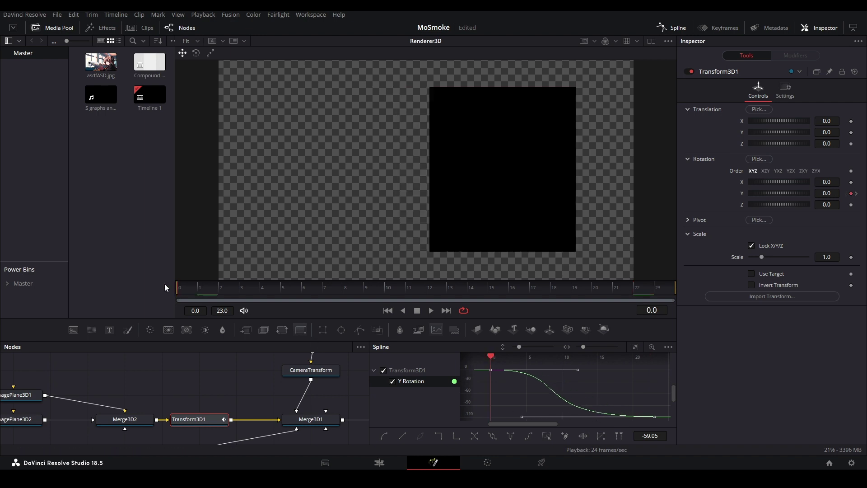
pyautogui.click(664, 28)
pyautogui.moveTo(622, 289); pyautogui.dragTo(659, 290)
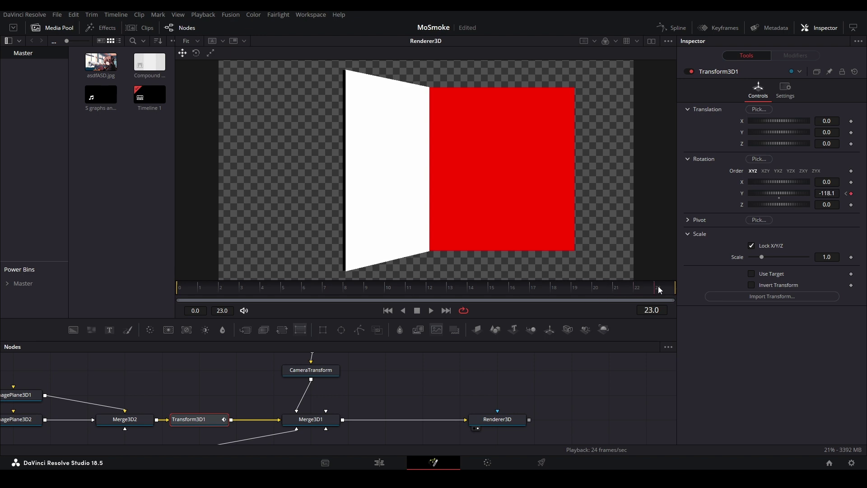
# Insert a Merge node between Background and MediaOut1 and connect Renderer3D's output as its foreground
pyautogui.click(444, 376)
pyautogui.moveTo(363, 402); pyautogui.dragTo(378, 380)
pyautogui.scroll(-2, 379, 380)
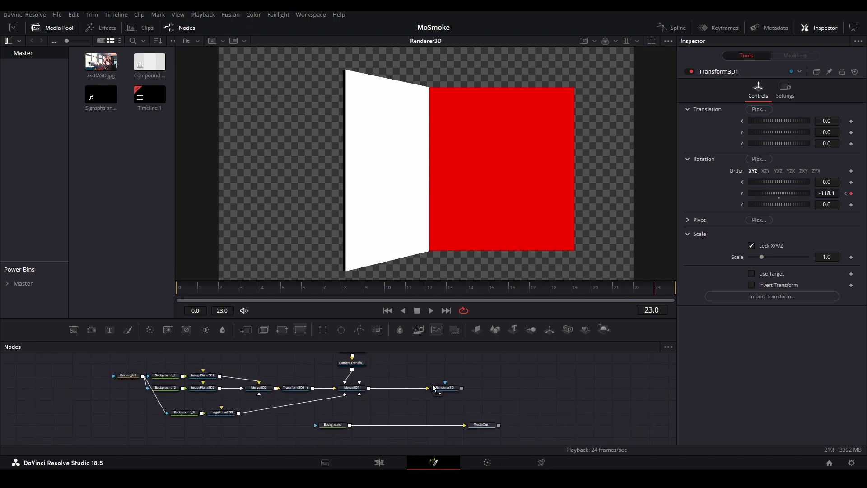
pyautogui.scroll(1, 435, 407)
pyautogui.moveTo(433, 412); pyautogui.dragTo(420, 396)
pyautogui.click(277, 421)
pyautogui.press('m')
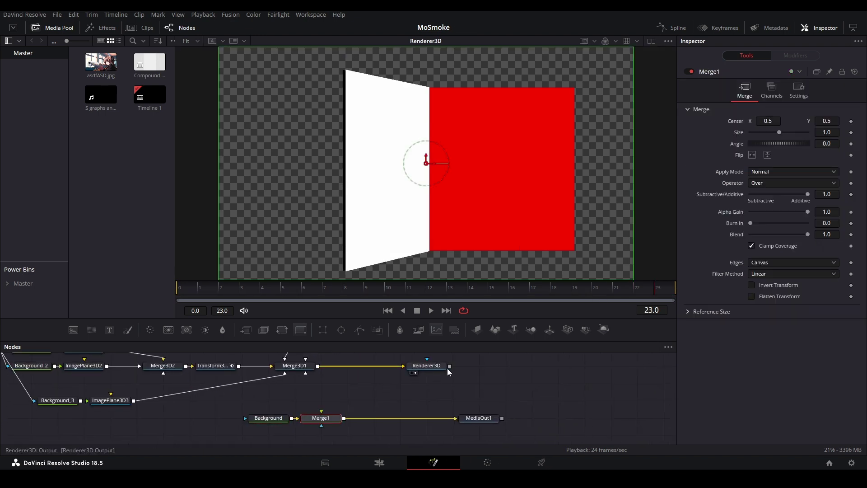
pyautogui.moveTo(449, 367); pyautogui.dragTo(373, 420)
# Display MediaOut1 in the viewer and switch to the Edit page to see the composition on the timeline
pyautogui.click(465, 420)
pyautogui.press('2')
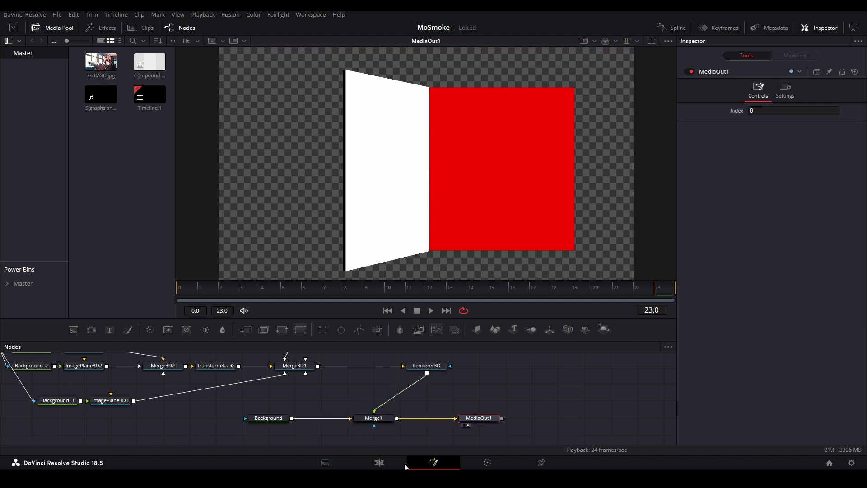
pyautogui.click(379, 462)
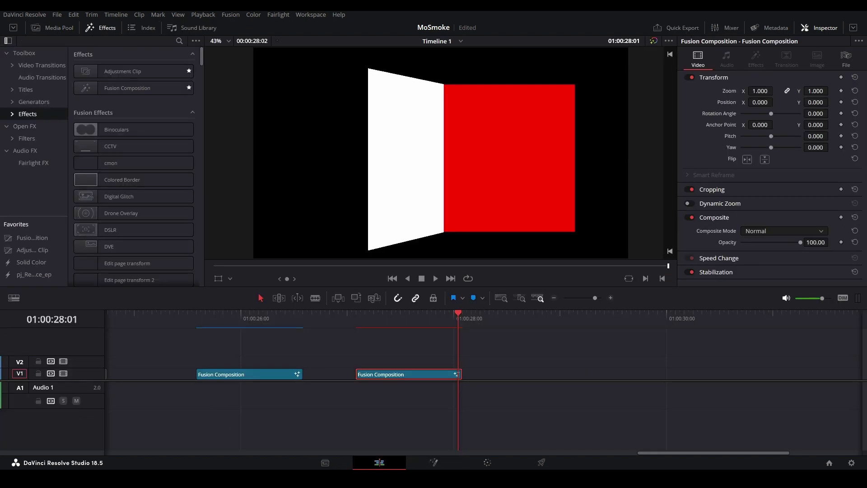